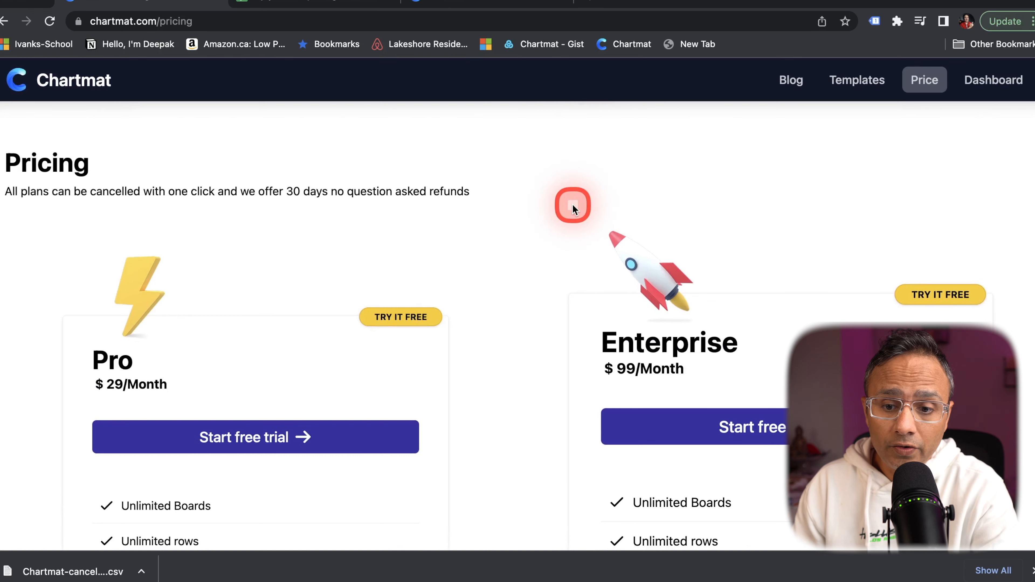
Open the dashboard and examine the workspaces, including the Google account connected to each of the first two.
left_click(995, 89)
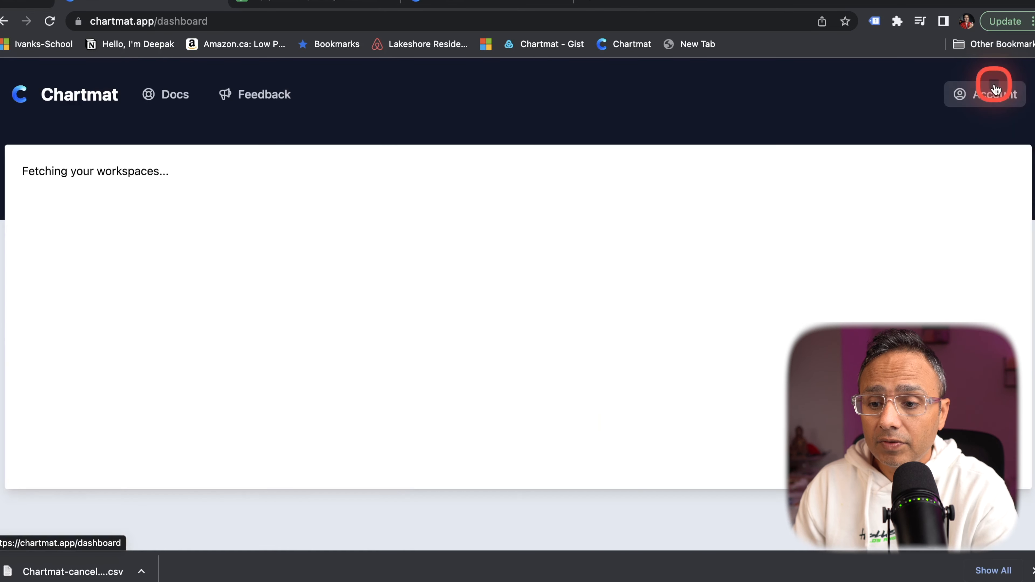
scroll(248, 212, "down", 2)
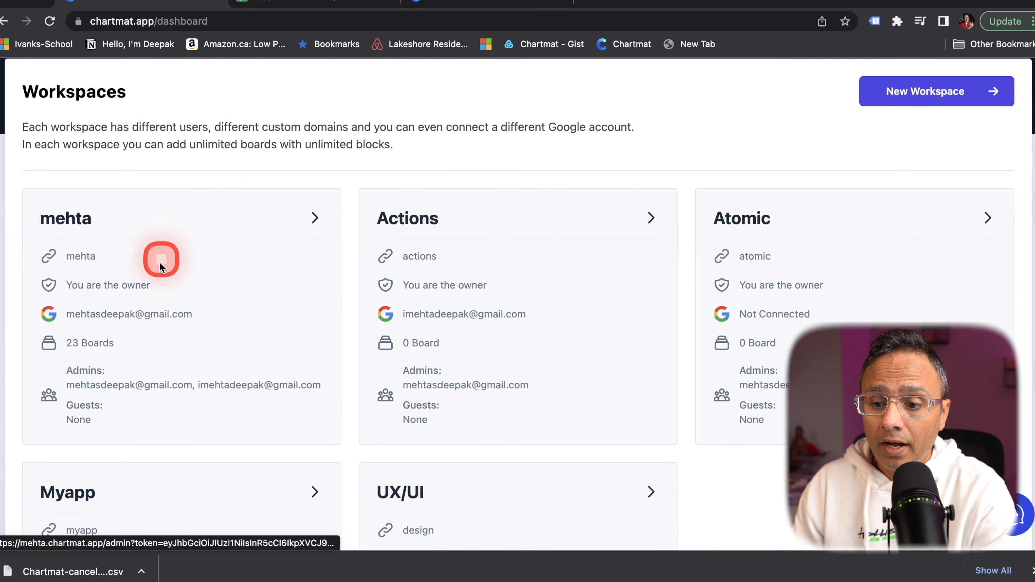
scroll(155, 268, "down", 5)
scroll(154, 269, "up", 7)
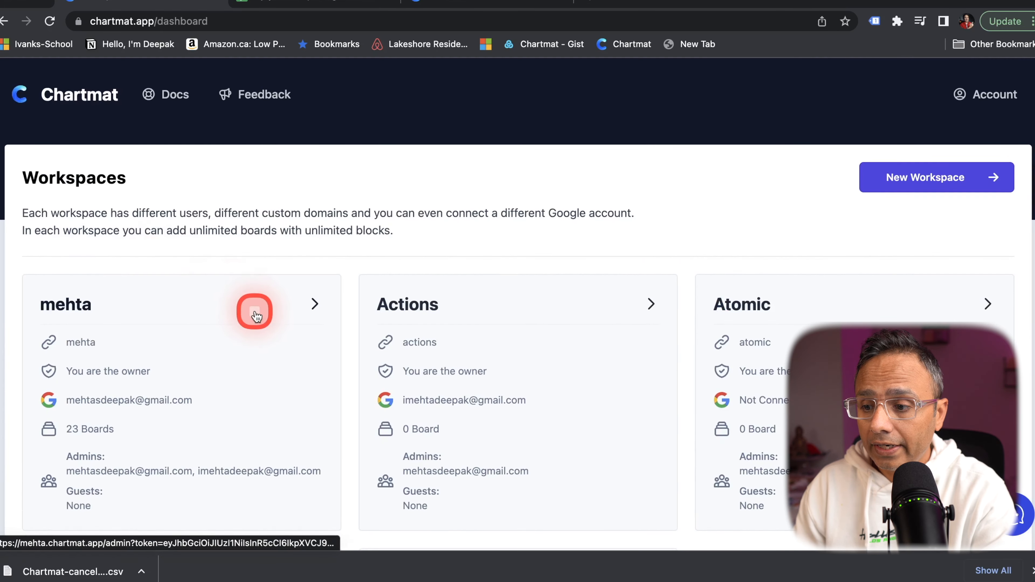
scroll(254, 308, "down", 2)
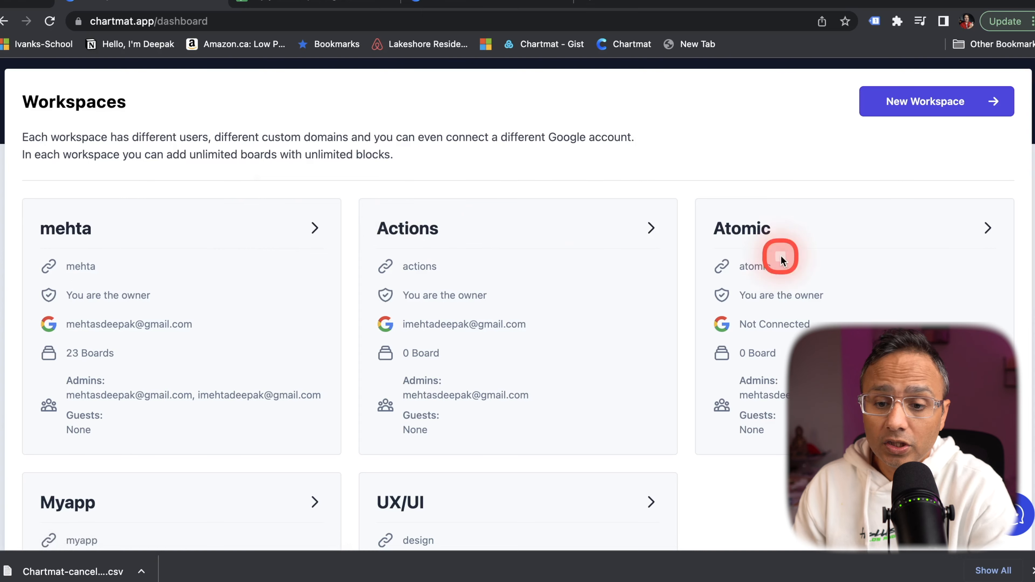
scroll(577, 331, "down", 1)
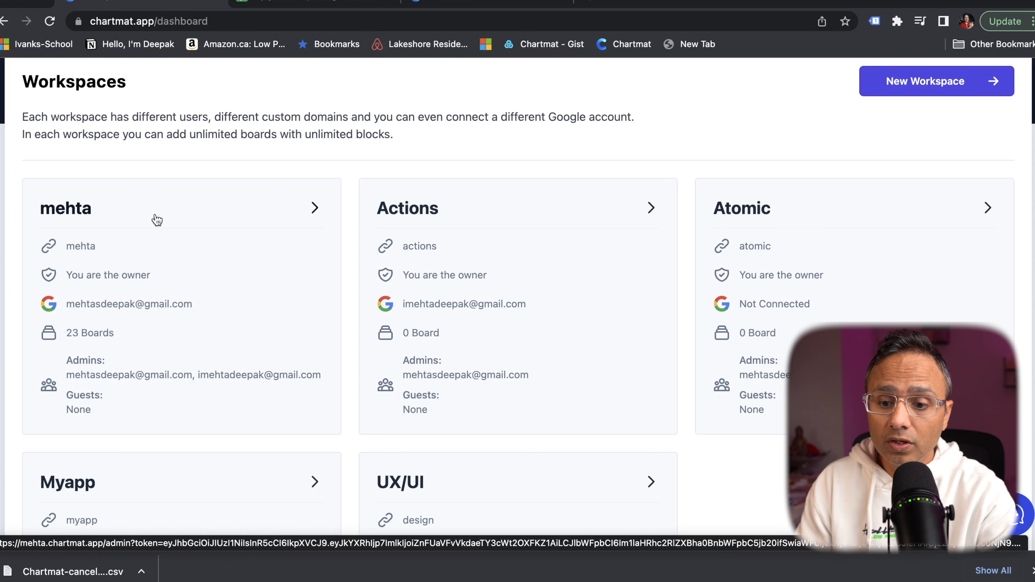
left_click_drag(206, 305, 59, 308)
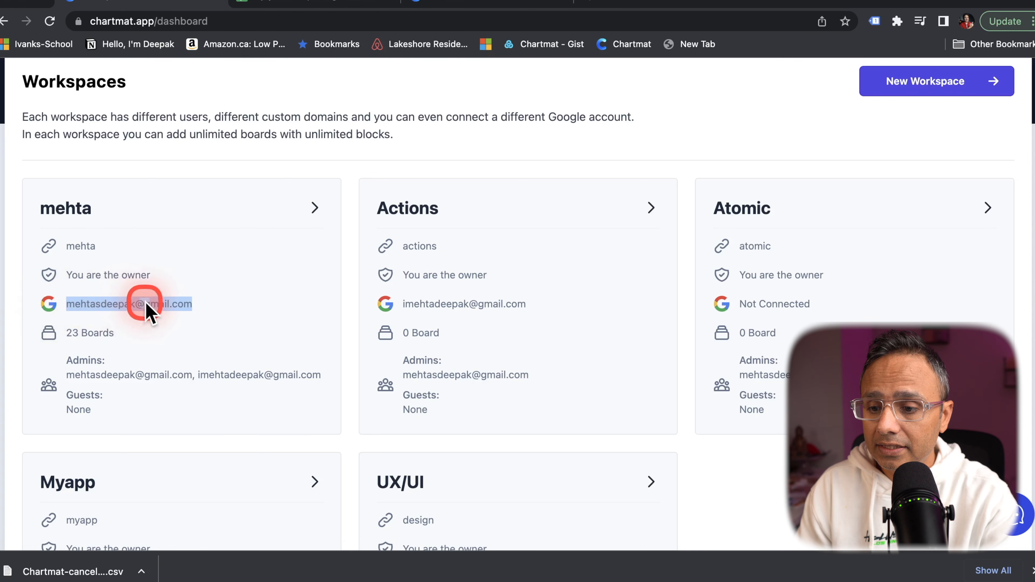
left_click_drag(548, 306, 399, 303)
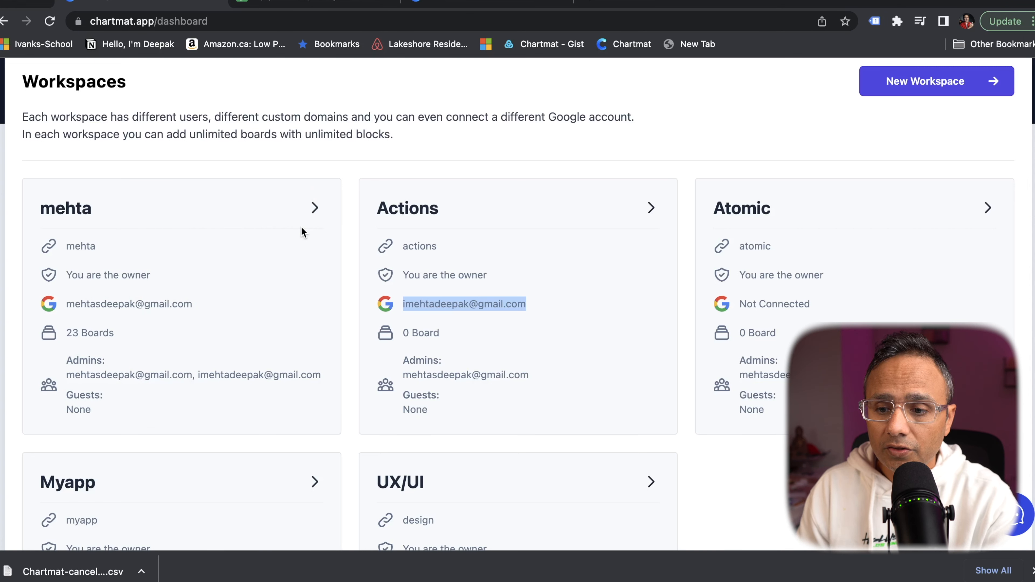
Open the first workspace in the list and look through its boards.
left_click(314, 209)
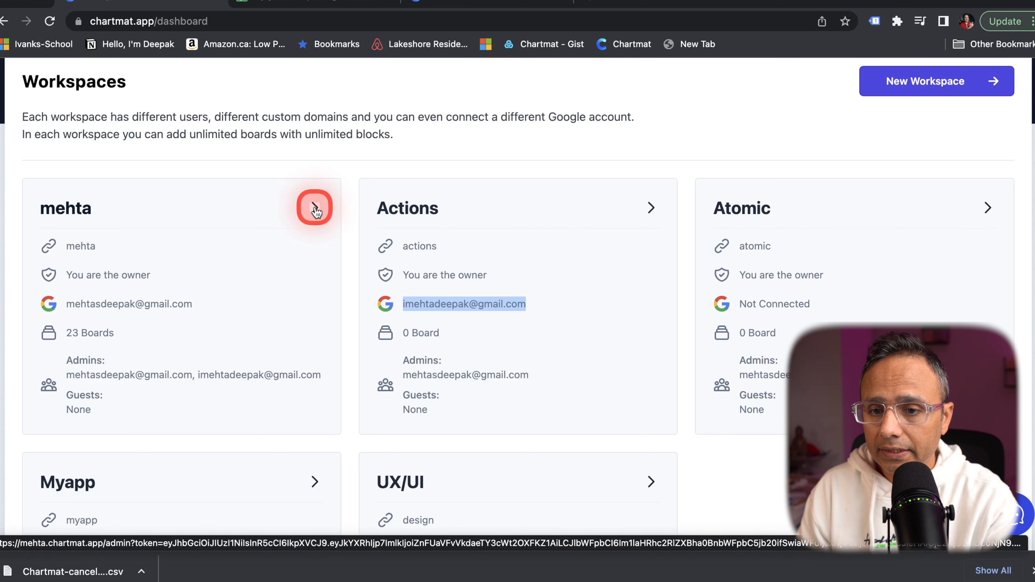
left_click(315, 209)
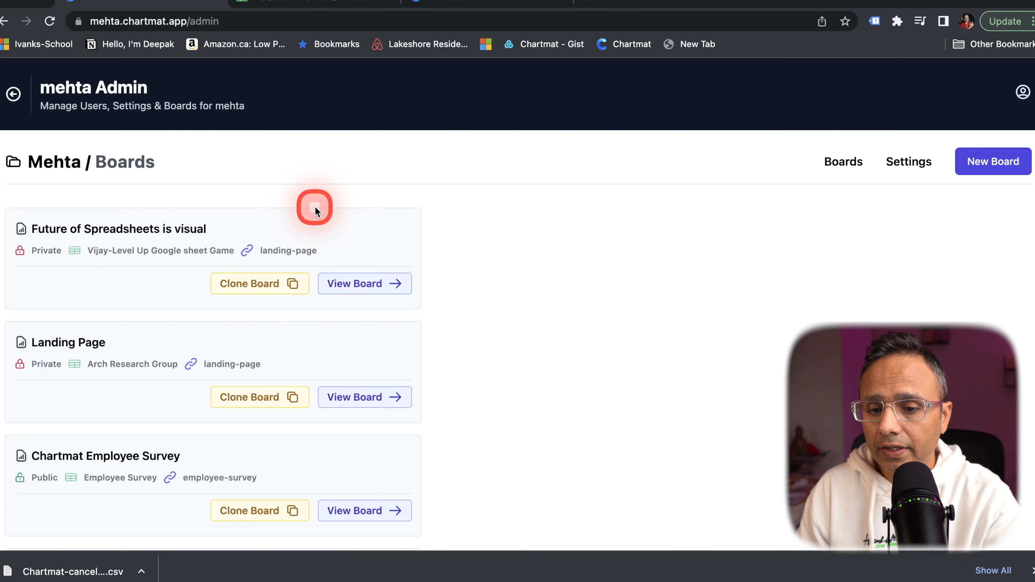
scroll(276, 313, "down", 10)
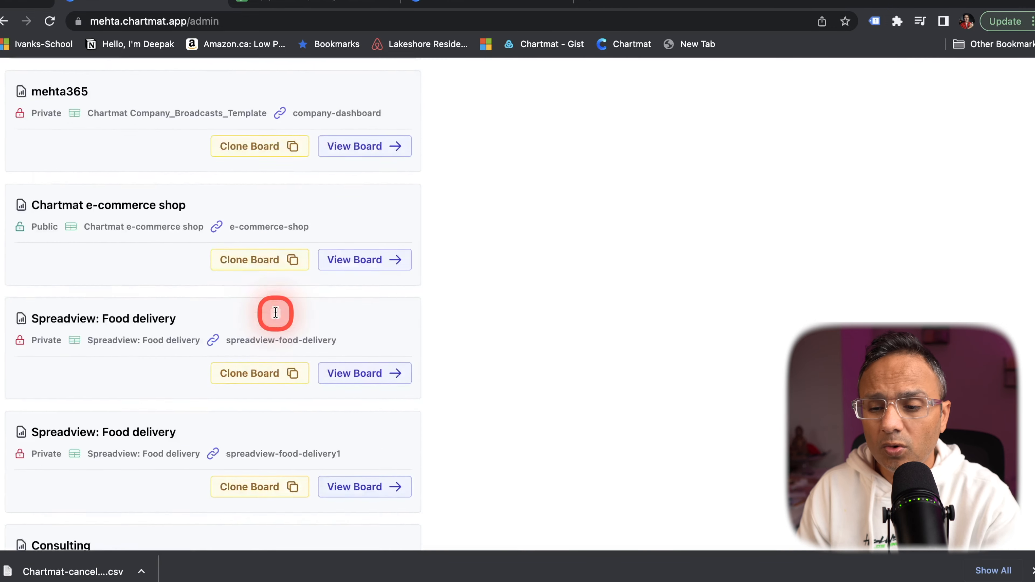
scroll(275, 312, "down", 12)
scroll(275, 313, "up", 19)
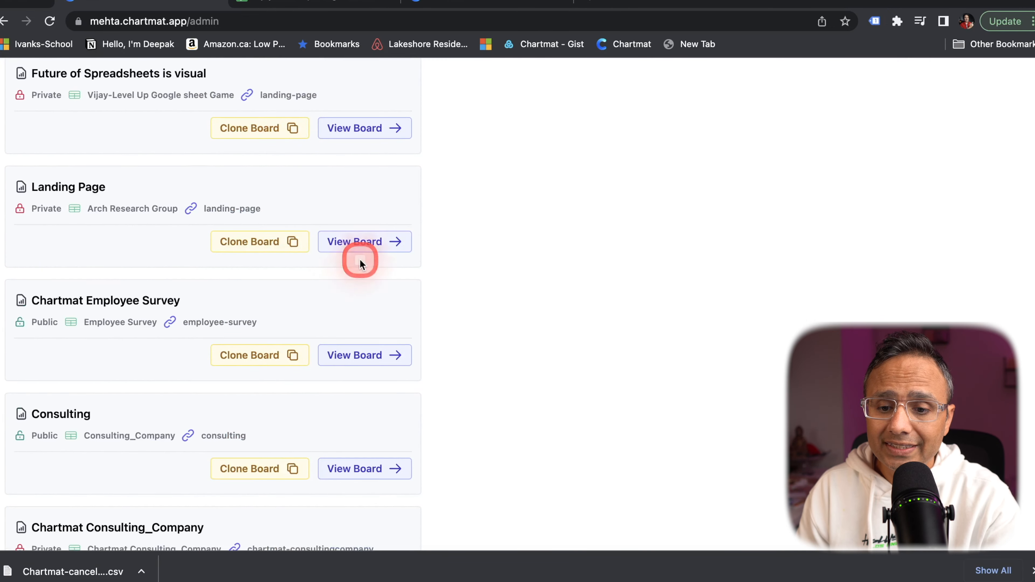
scroll(358, 259, "up", 3)
scroll(386, 326, "down", 5)
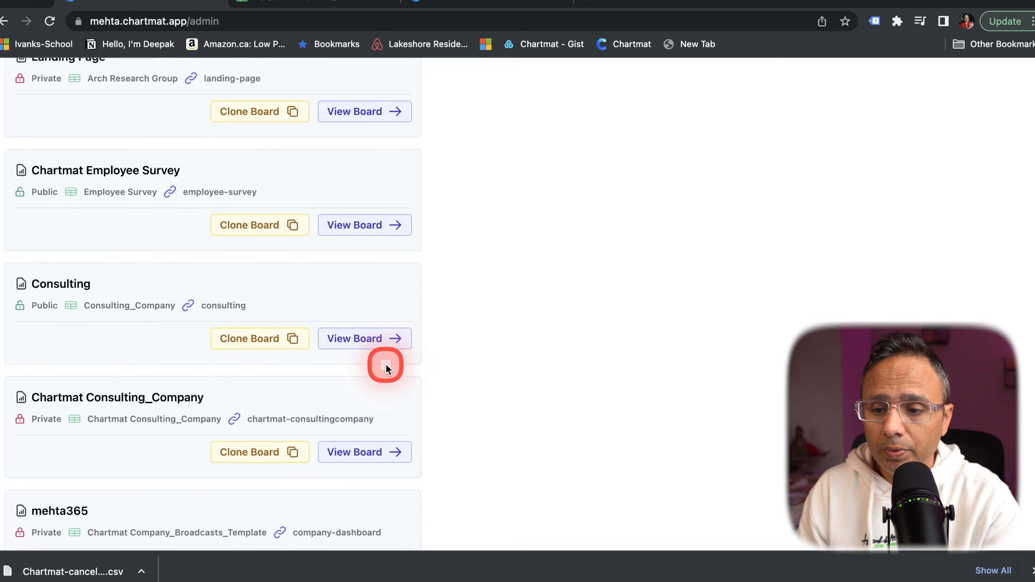
View the public Chartmat e-commerce shop board from top to bottom and return to the board list.
scroll(394, 338, "down", 6)
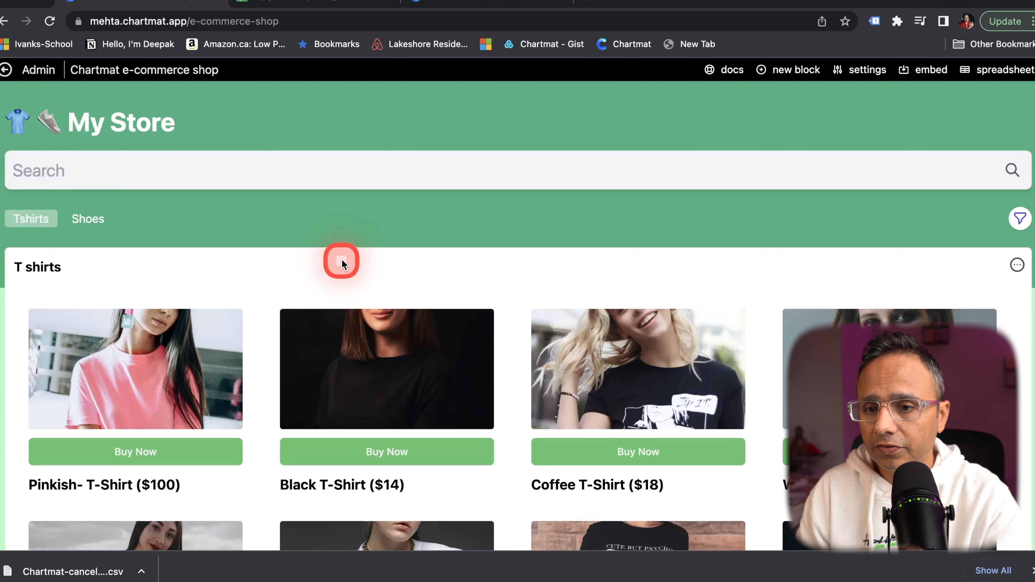
scroll(342, 259, "down", 5)
scroll(284, 210, "up", 5)
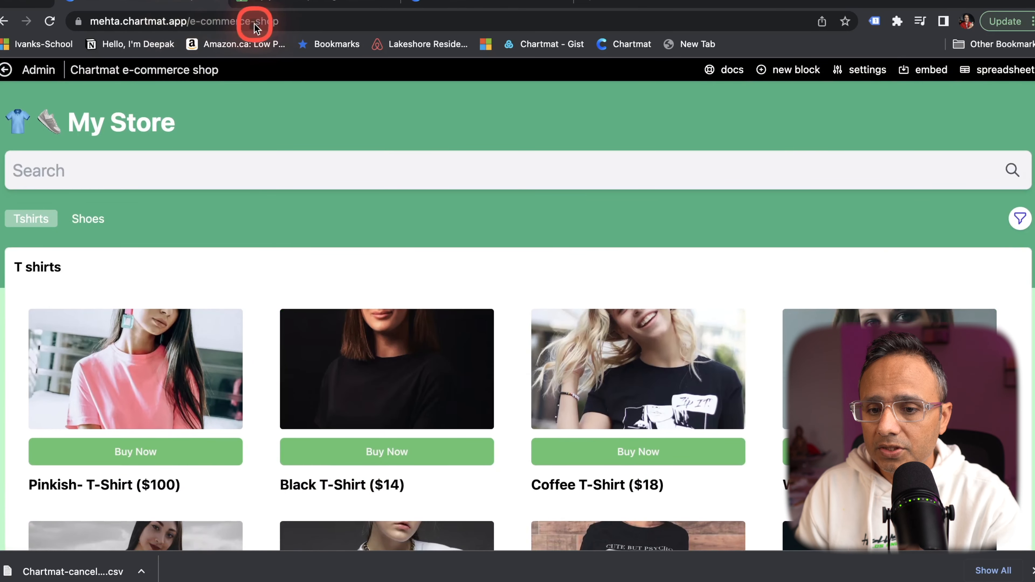
left_click(7, 23)
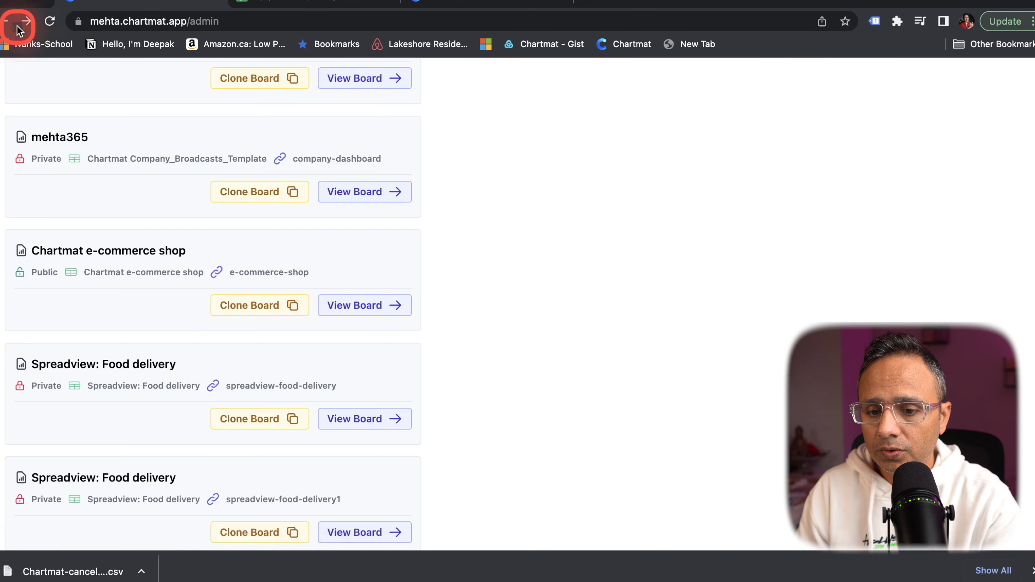
Open the Landing Page board with the path business-landing-page and look through its sections.
scroll(236, 392, "down", 8)
scroll(238, 398, "down", 3)
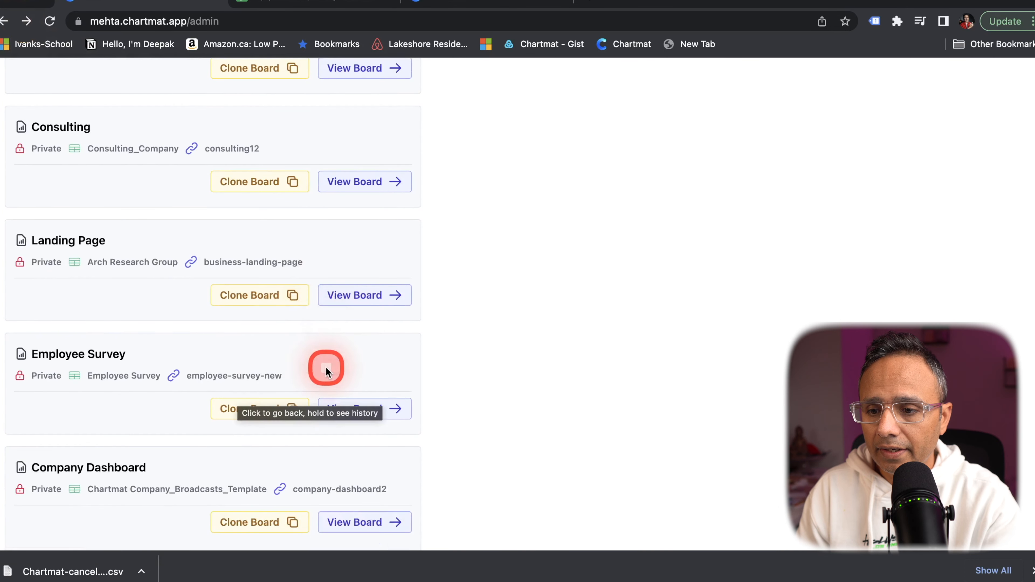
left_click(355, 296)
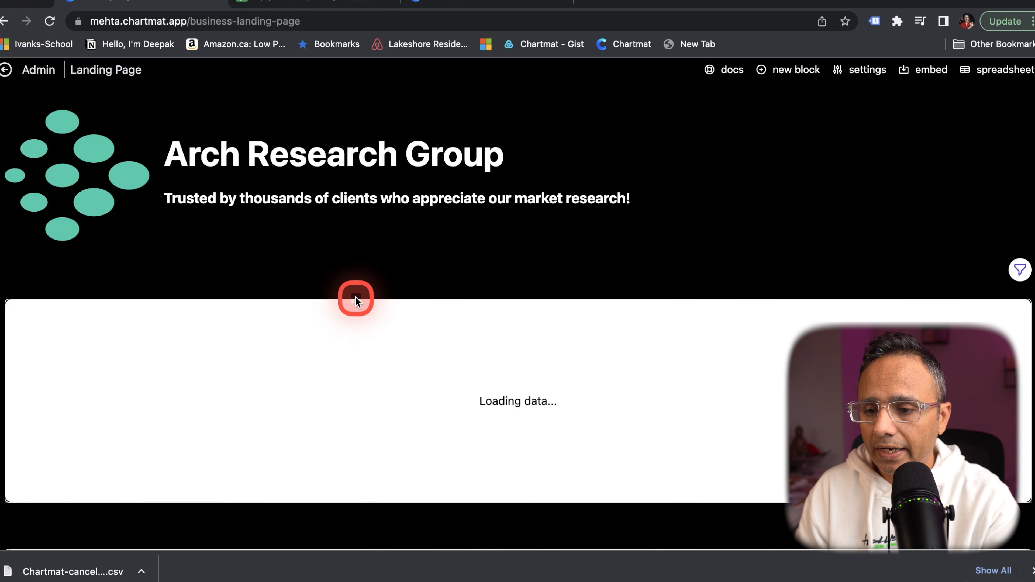
scroll(208, 248, "down", 15)
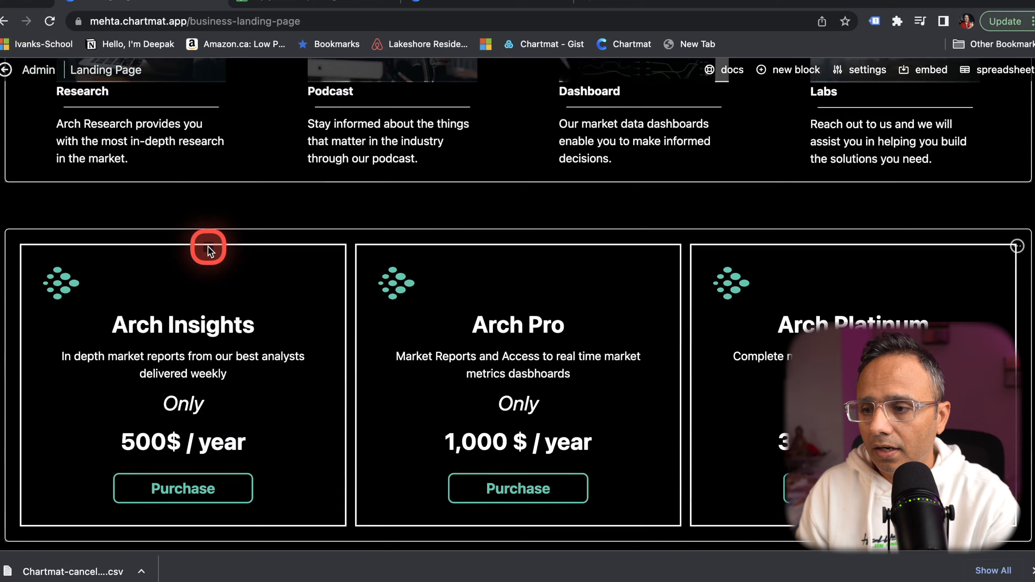
scroll(208, 248, "up", 15)
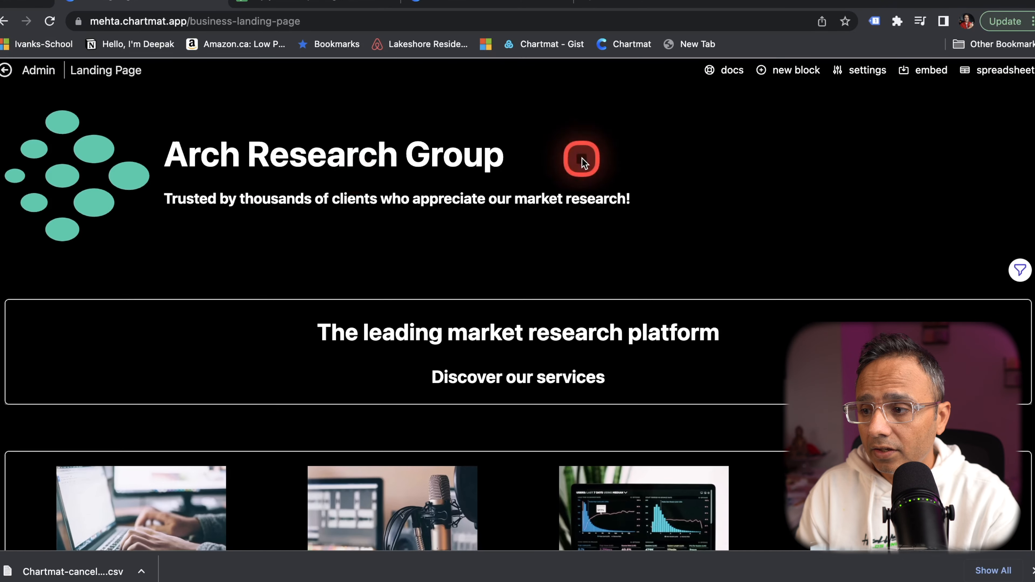
View the spreadsheet behind the Landing Page board, then return to the workspace's board list.
left_click(1003, 72)
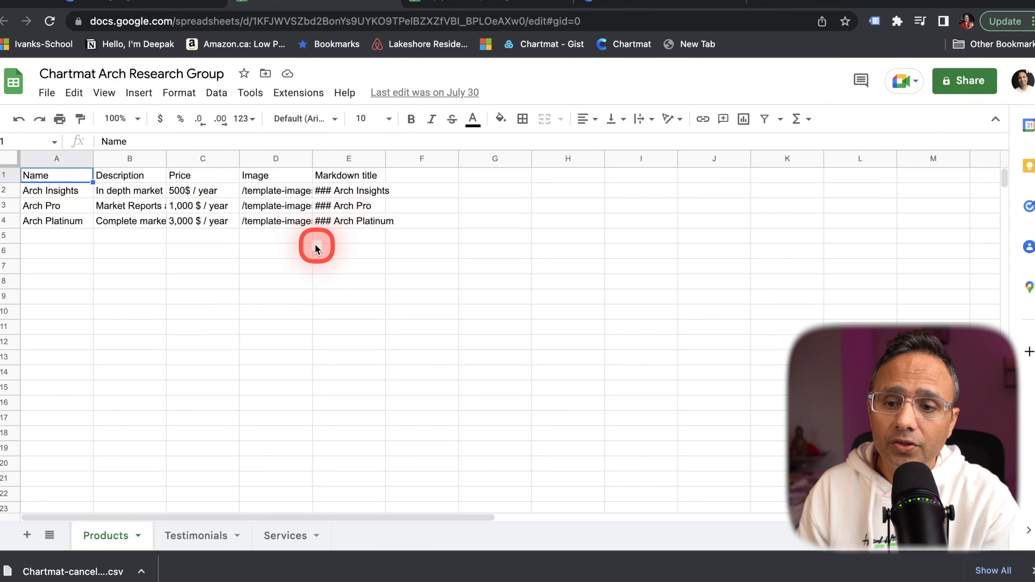
left_click(162, 3)
left_click(5, 21)
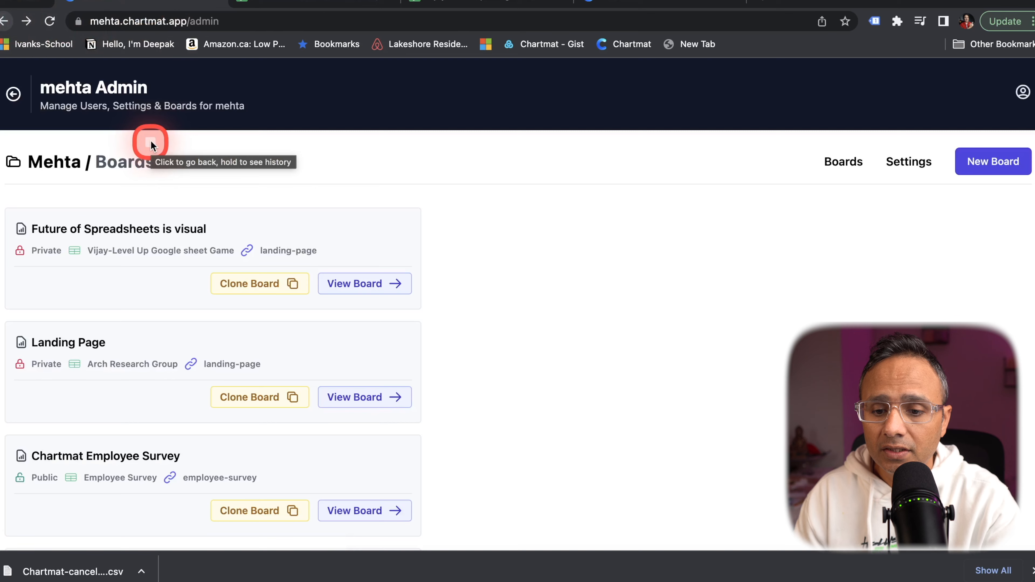
Look through the complete list of boards in the workspace, down to Task Manager.
scroll(511, 292, "down", 10)
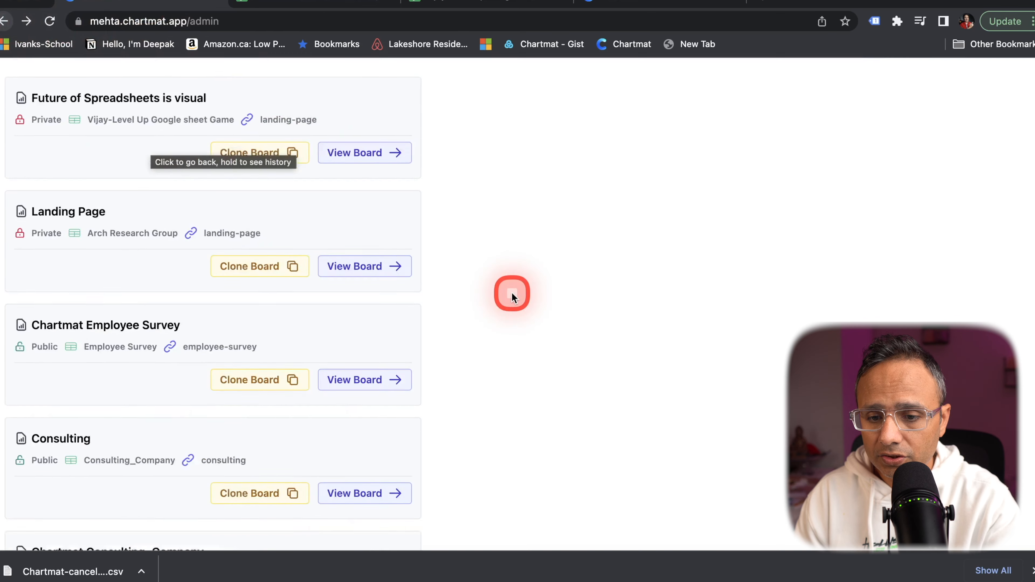
scroll(511, 292, "down", 20)
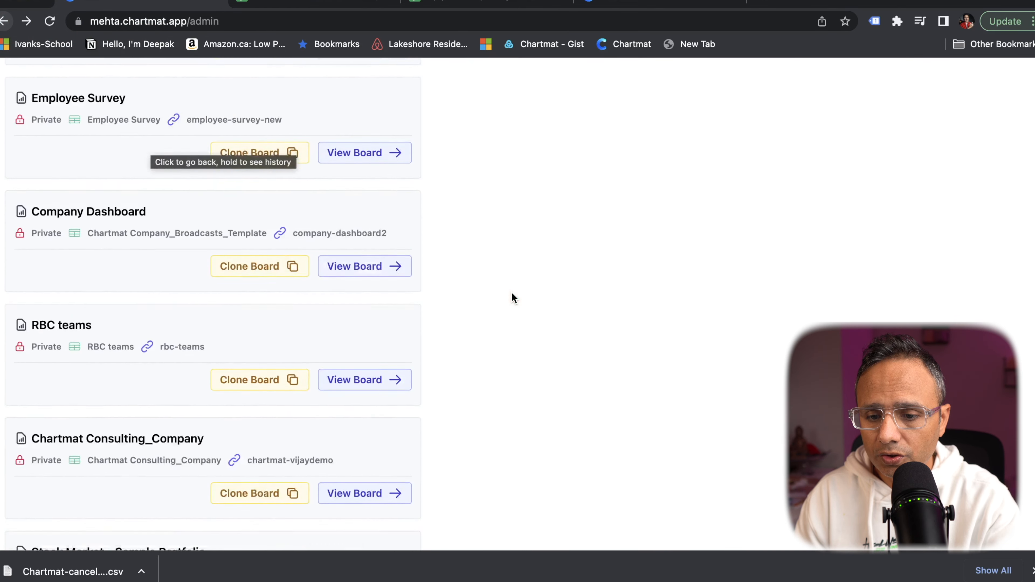
scroll(511, 292, "down", 15)
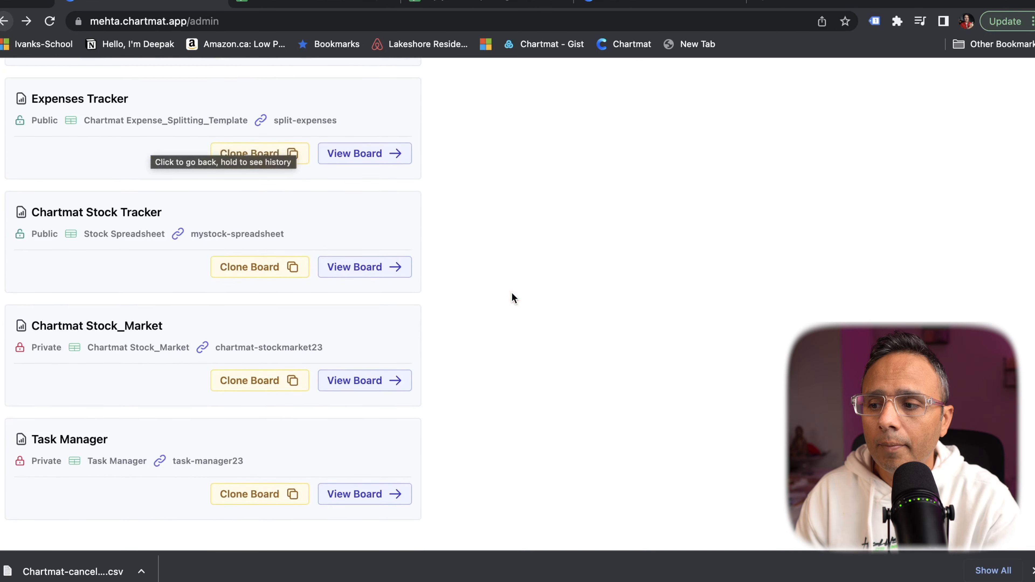
scroll(511, 291, "up", 20)
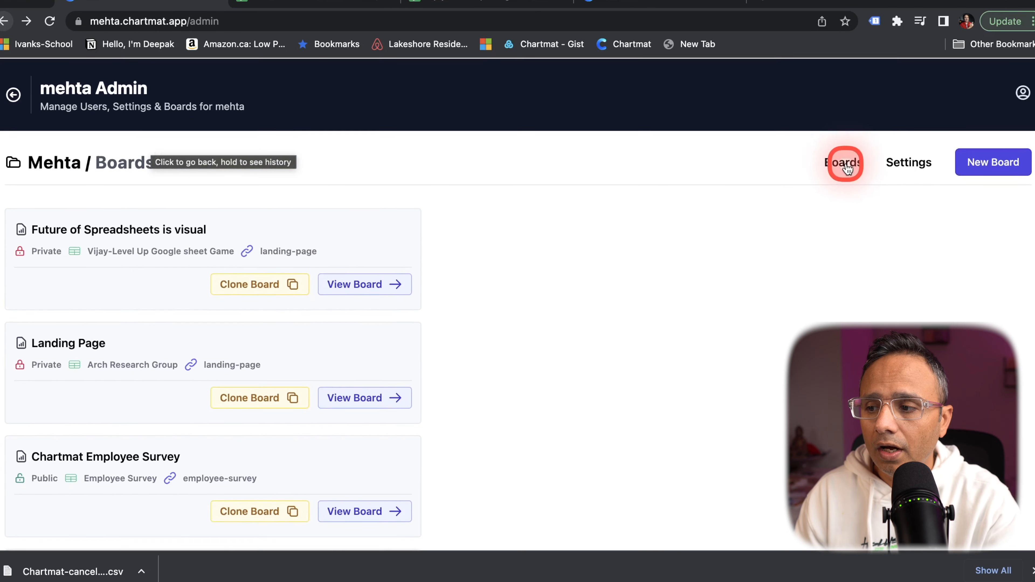
Start a new board and review the available templates and the option to link an existing spreadsheet.
left_click(991, 163)
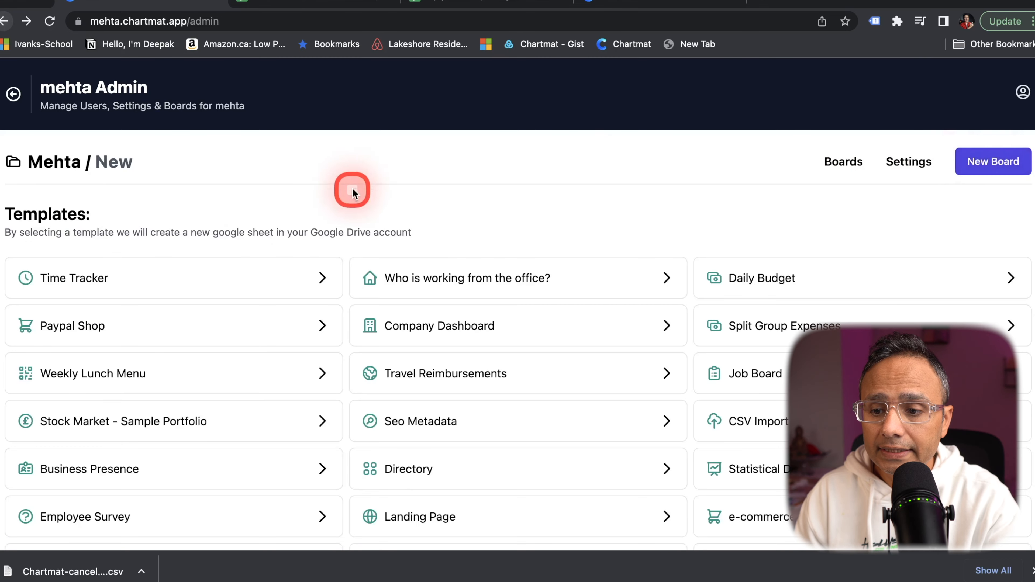
scroll(180, 315, "down", 8)
scroll(180, 315, "up", 10)
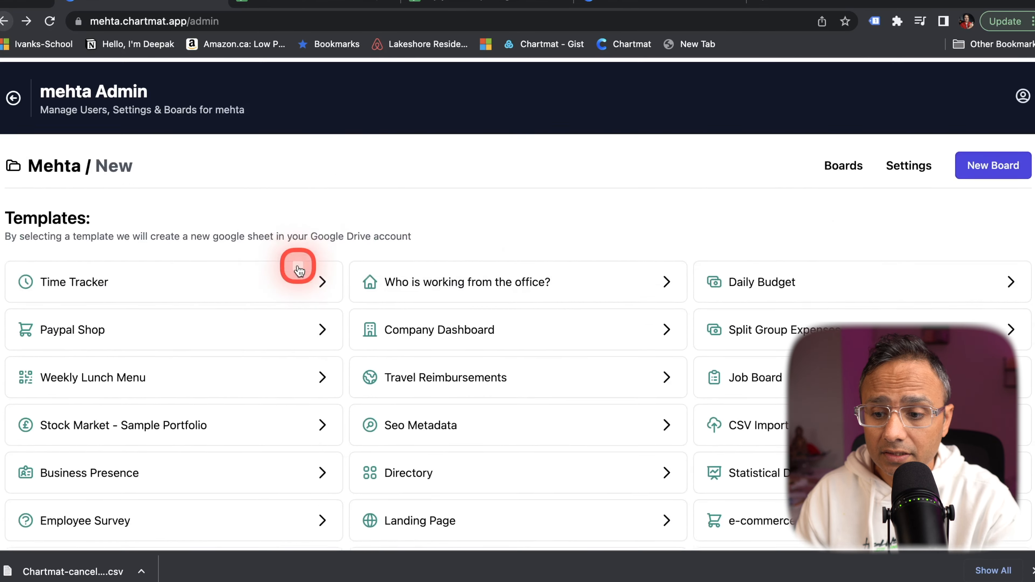
scroll(615, 346, "down", 2)
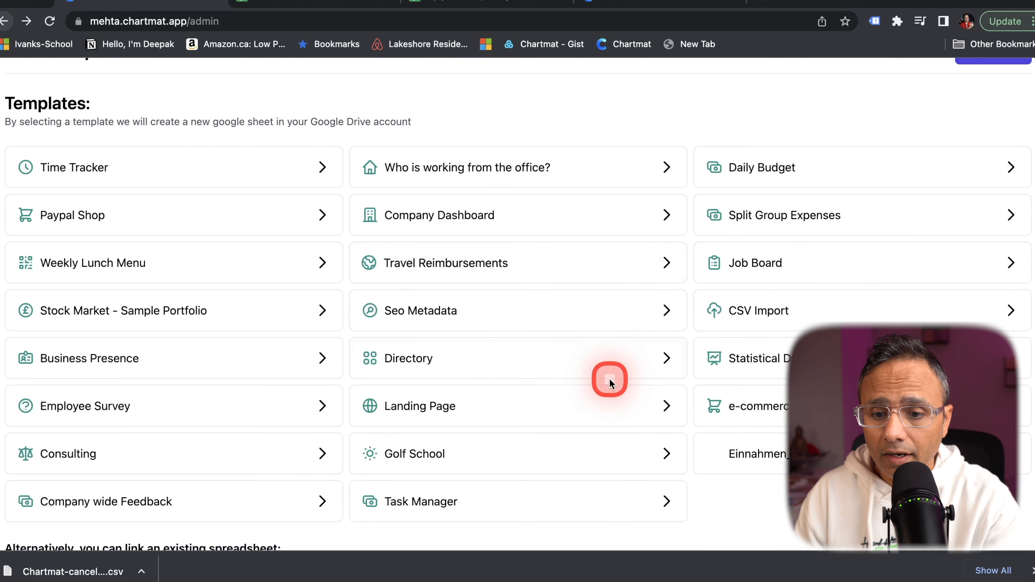
scroll(653, 335, "down", 4)
scroll(643, 348, "down", 2)
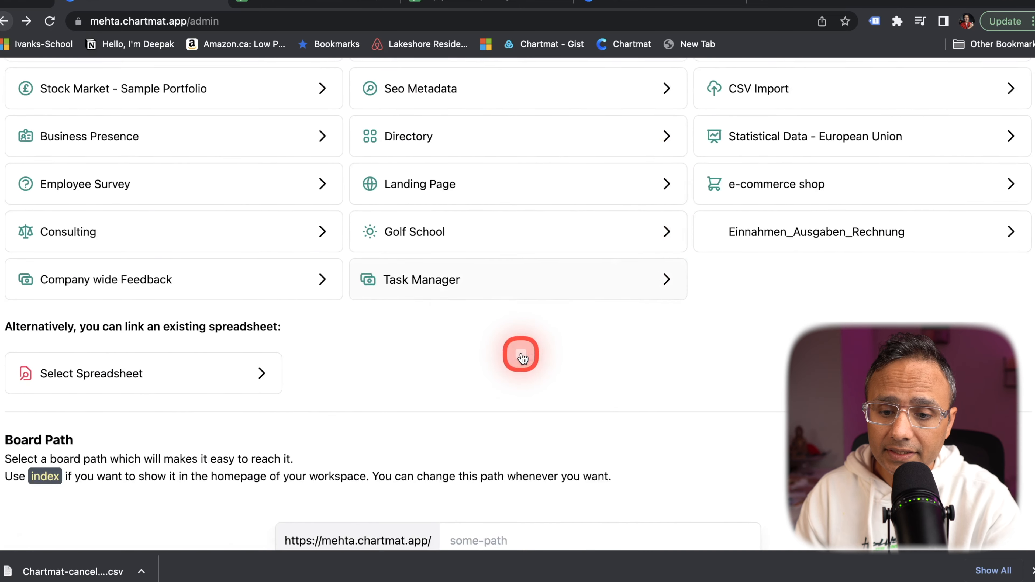
scroll(449, 282, "down", 2)
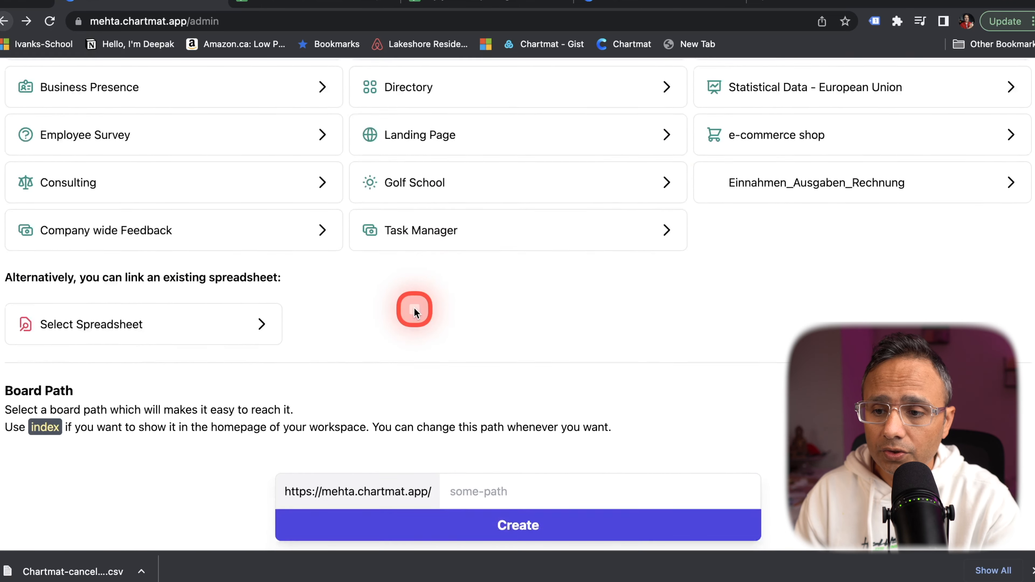
Link the existing Charmat Expenses spreadsheet to the new board and set the board path to charmat-expenses123.
left_click(130, 287)
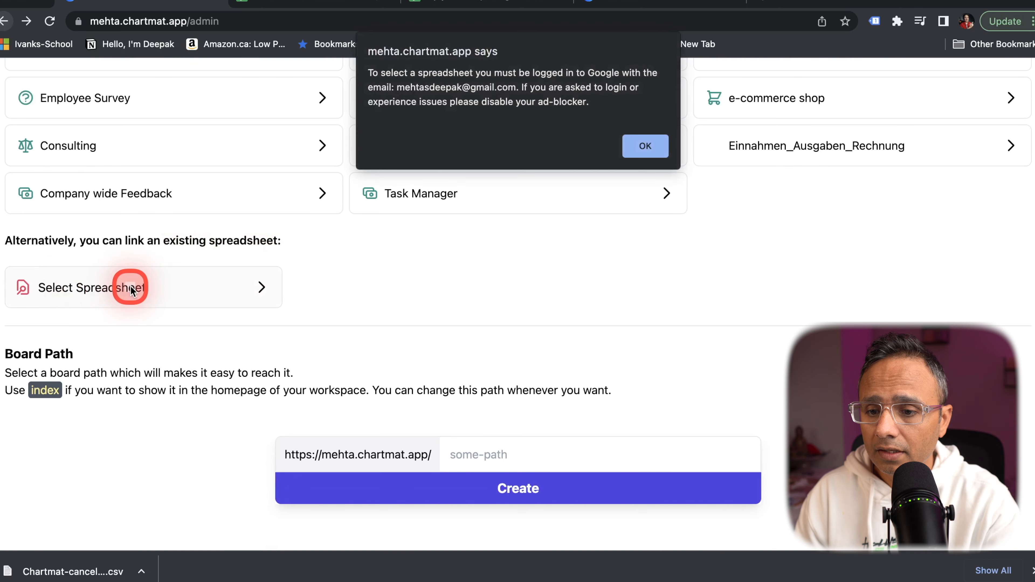
left_click(645, 145)
left_click(268, 232)
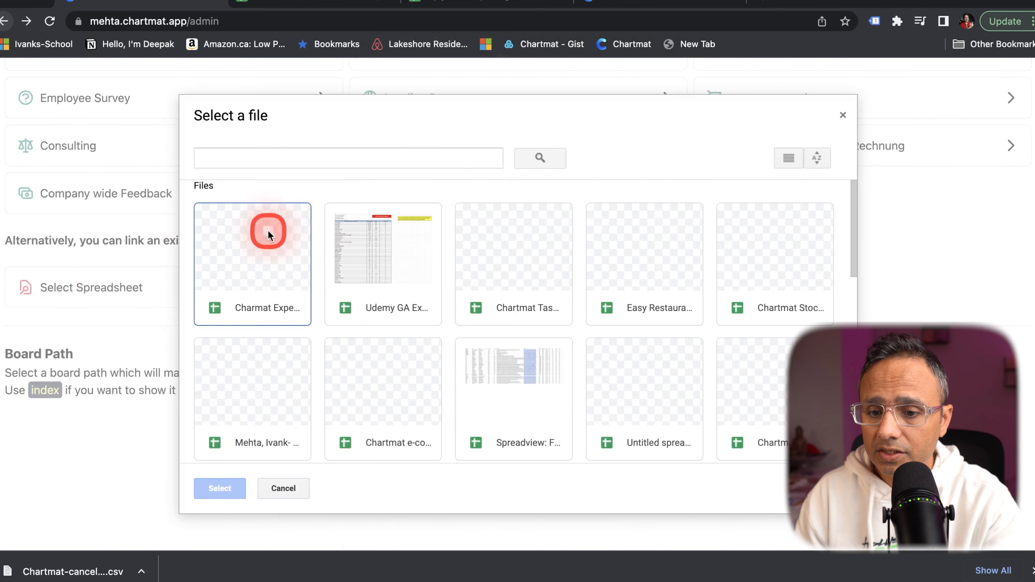
left_click(263, 259)
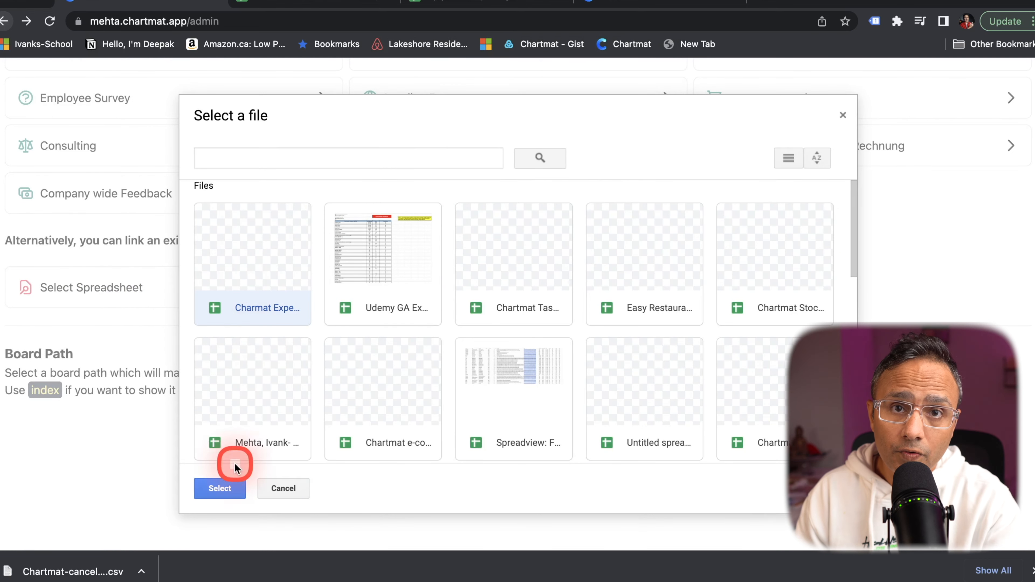
left_click(216, 487)
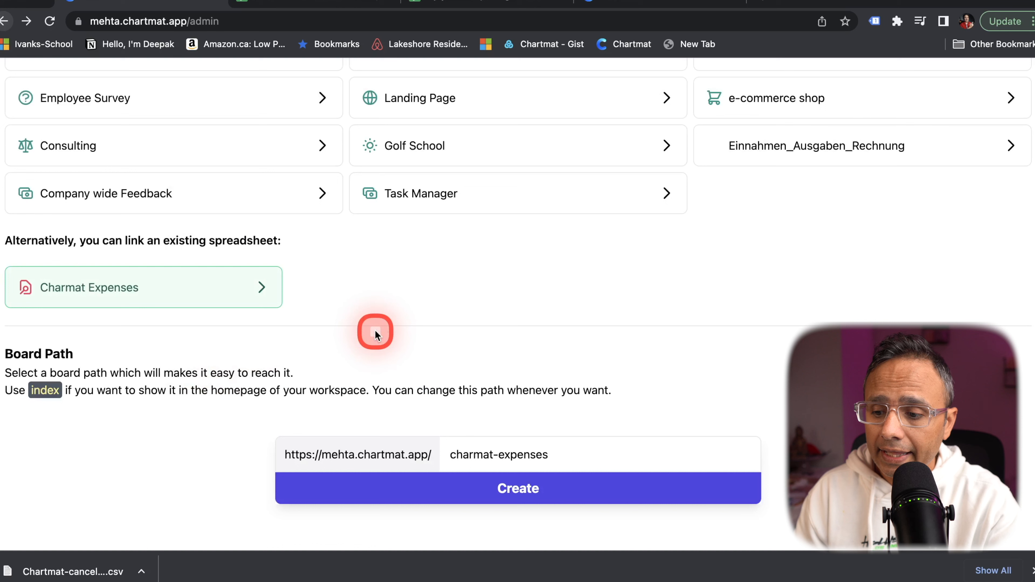
left_click(570, 452)
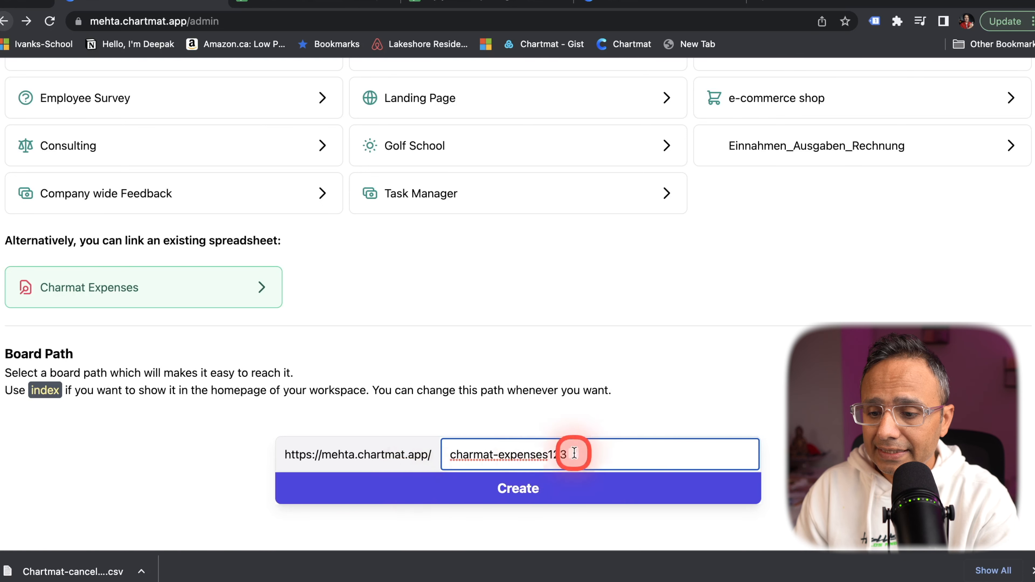
Create the board from the linked spreadsheet and set its name to "Chartmat expenses" in the board settings.
left_click_drag(304, 456, 427, 457)
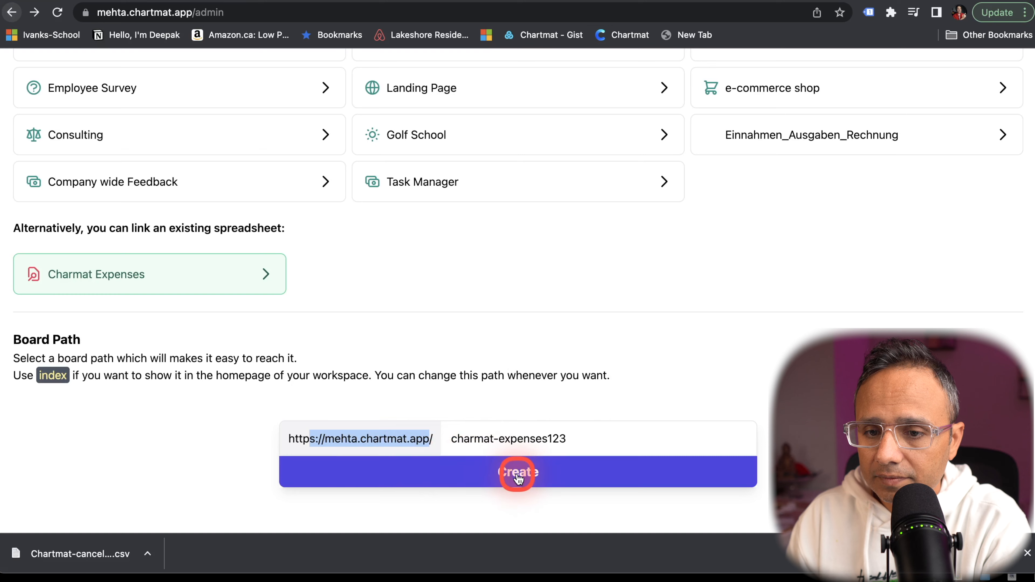
left_click(517, 477)
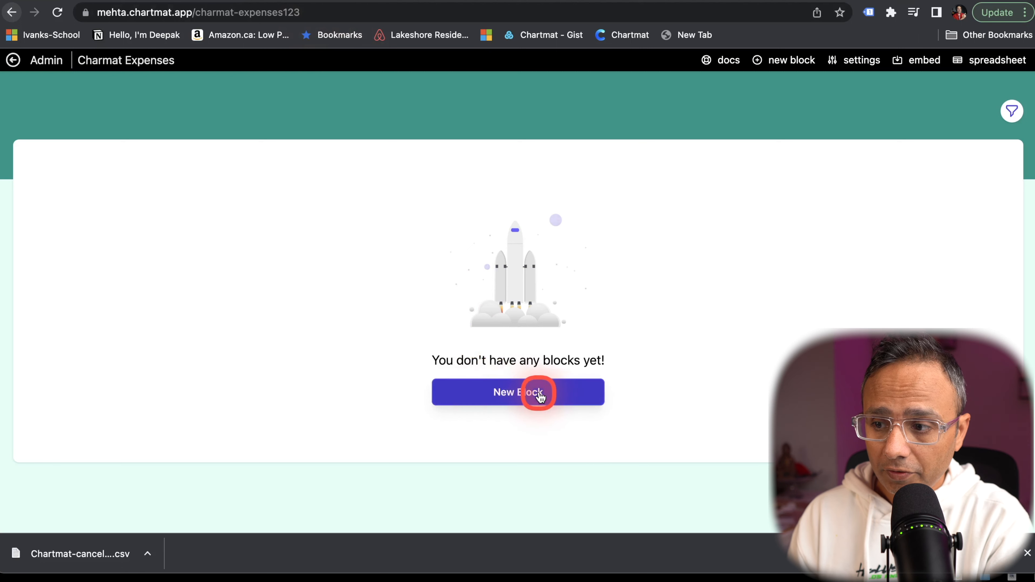
left_click(857, 62)
left_click(214, 154)
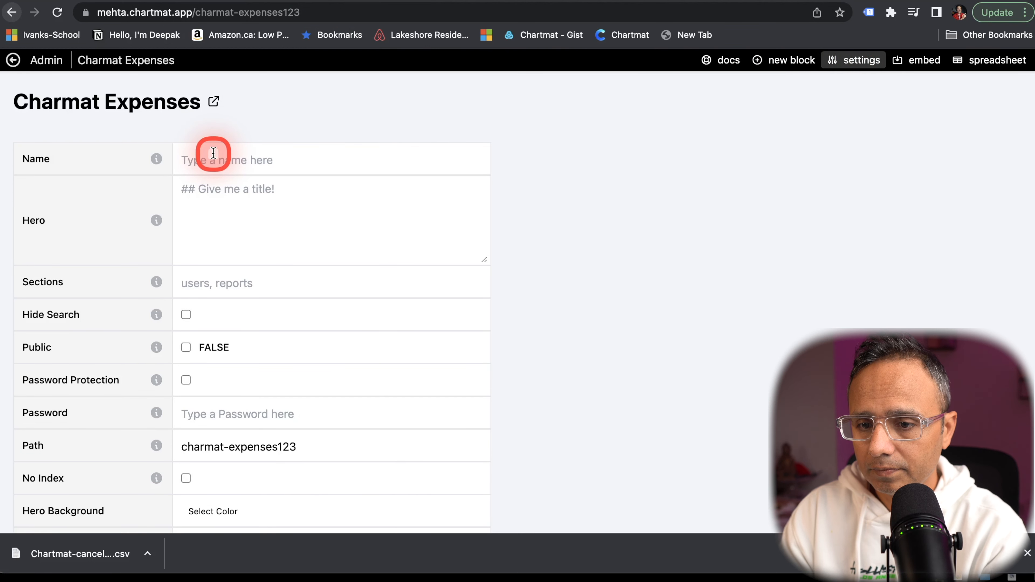
type("Chartmat expenses")
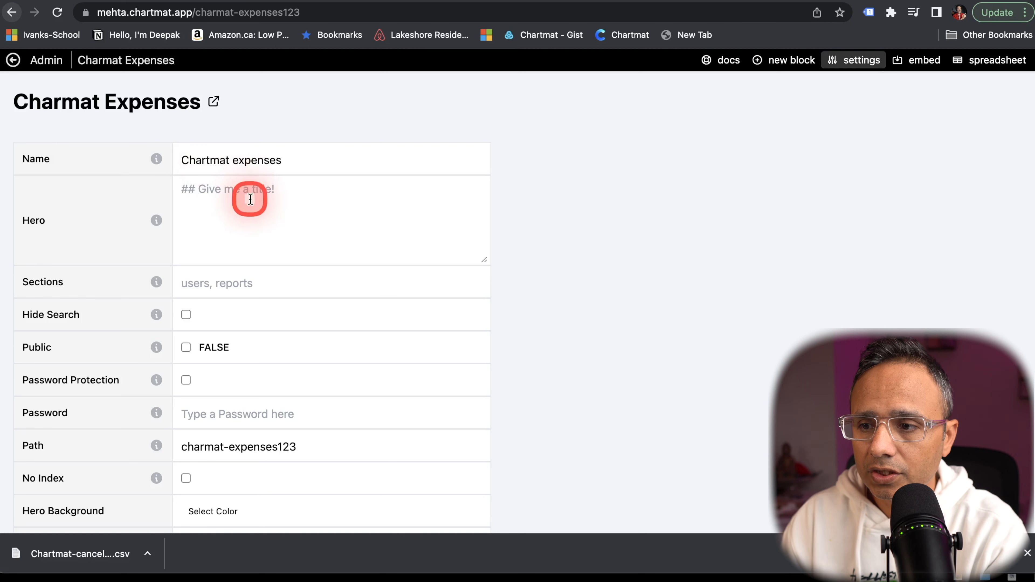
Copy the Hero HTML from the existing charmat-expenses board's settings into the new board's Hero field.
left_click(231, 208)
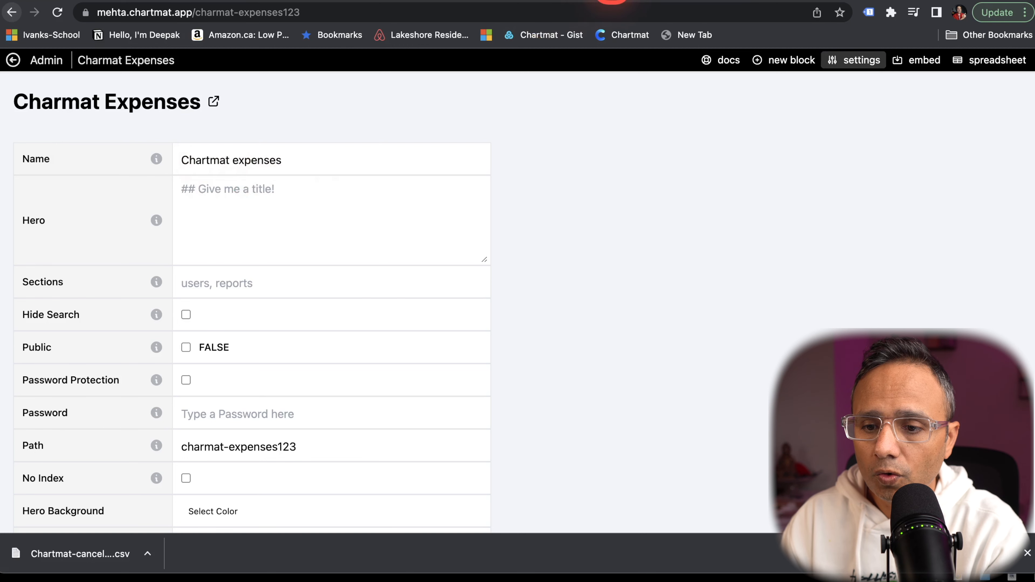
scroll(249, 222, "down", 3)
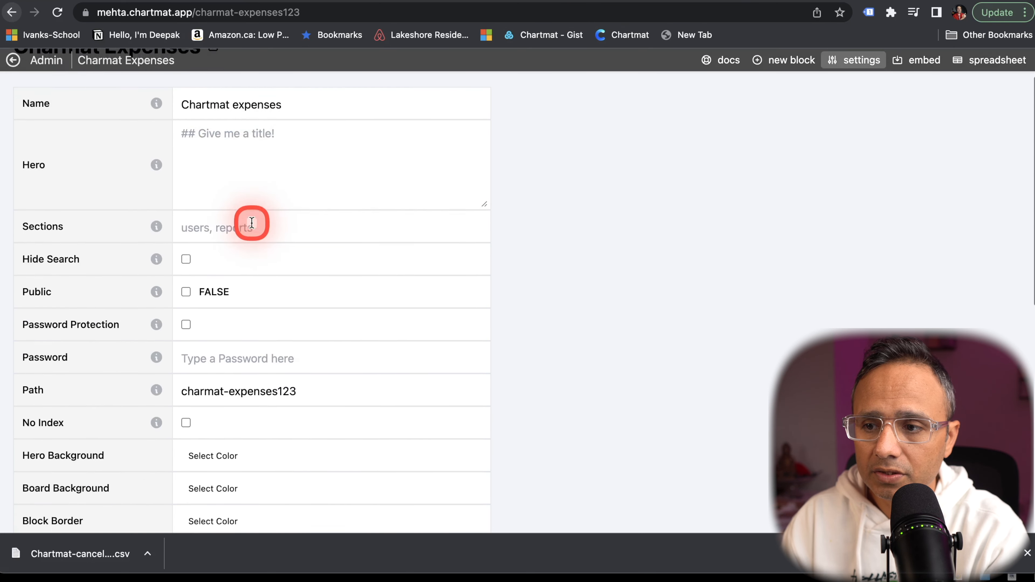
scroll(249, 222, "up", 2)
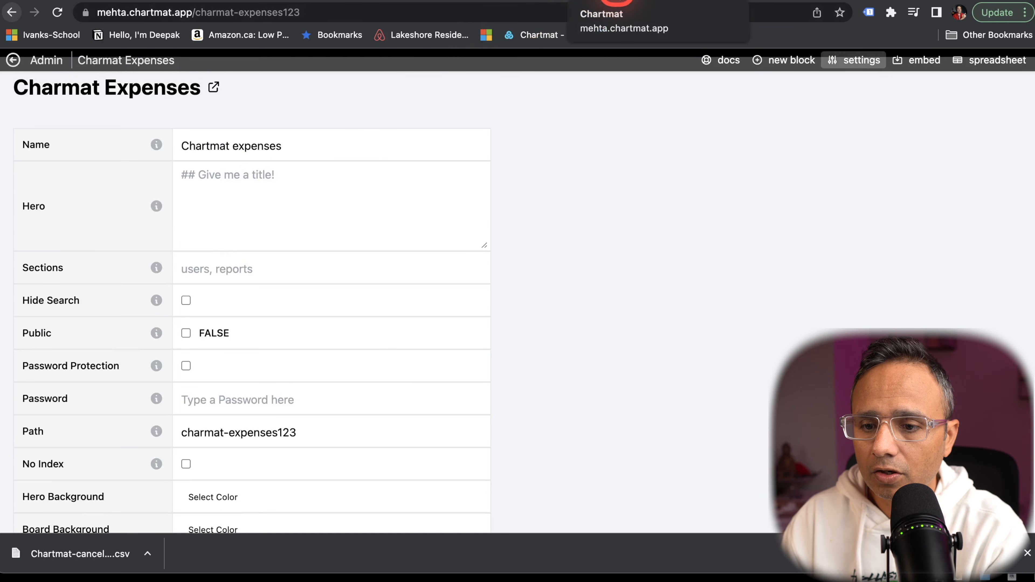
left_click(616, 2)
right_click(227, 202)
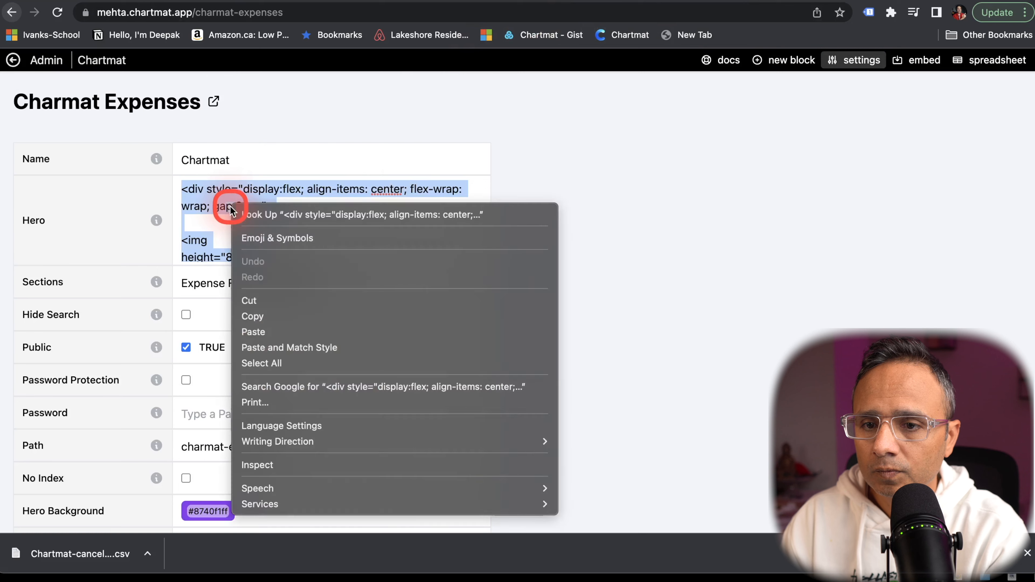
left_click(255, 317)
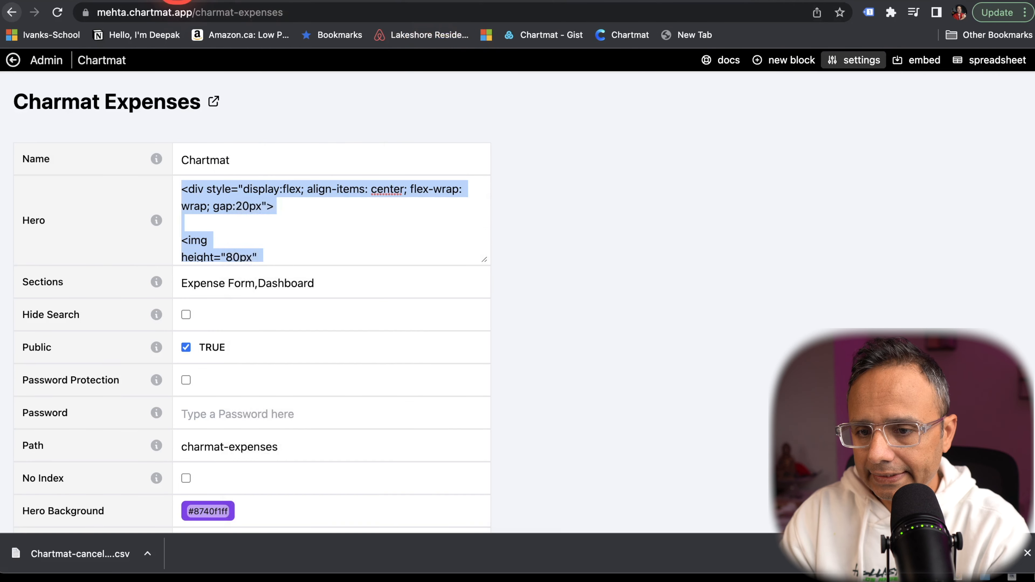
left_click(177, 1)
key("ctrl+v")
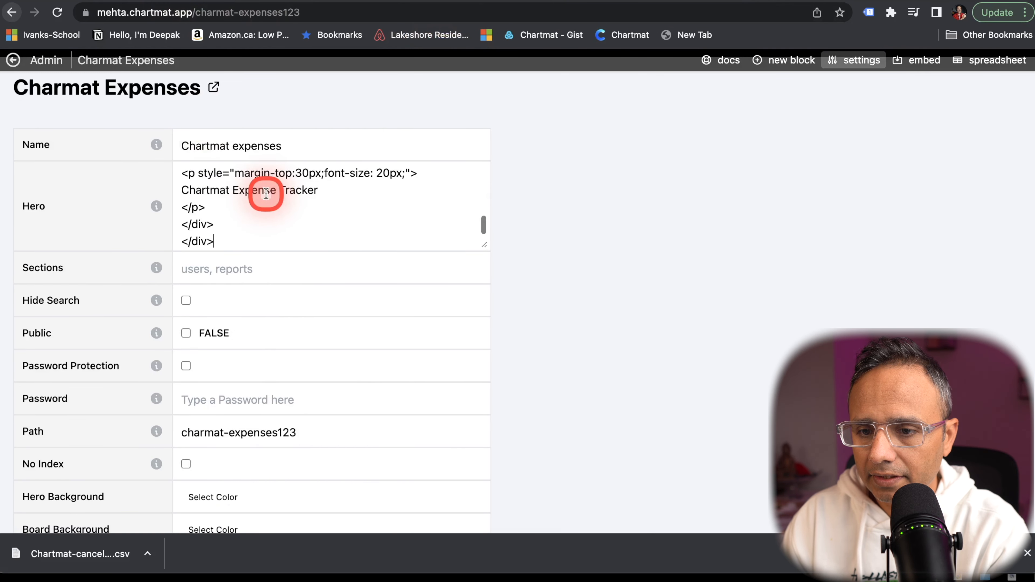
Review the pasted Hero HTML, including the logo source and the "Chartmat Expense Tracker" text.
scroll(295, 206, "up", 10)
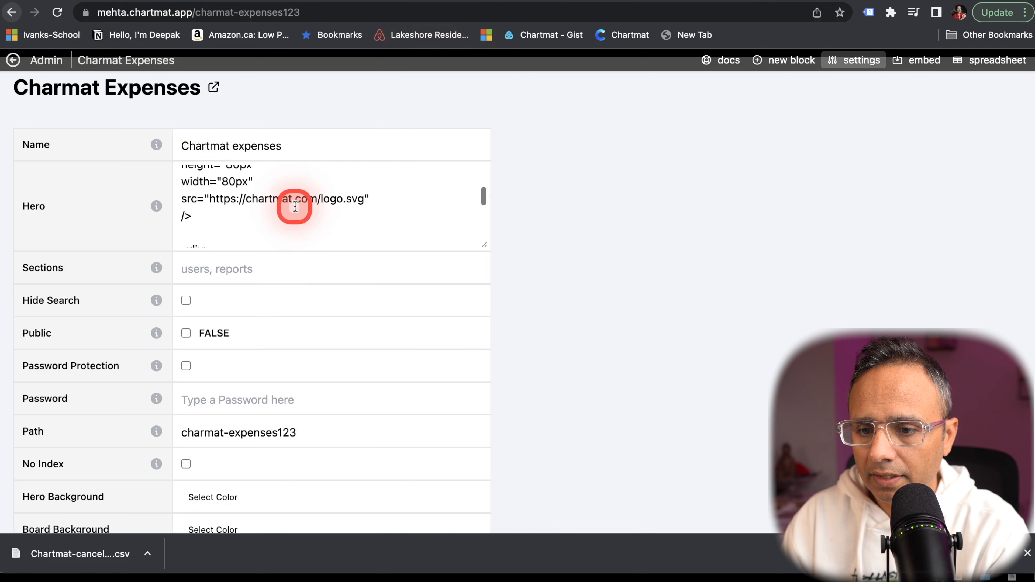
left_click_drag(370, 230, 209, 230)
scroll(273, 220, "up", 2)
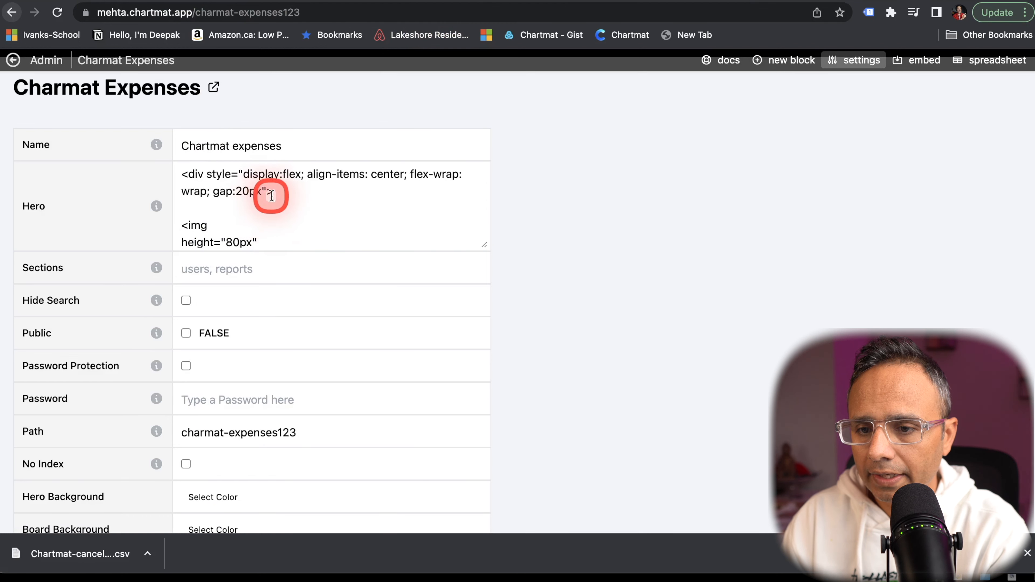
scroll(274, 216, "down", 8)
scroll(277, 203, "down", 2)
scroll(269, 204, "up", 2)
scroll(258, 203, "down", 2)
scroll(262, 204, "down", 2)
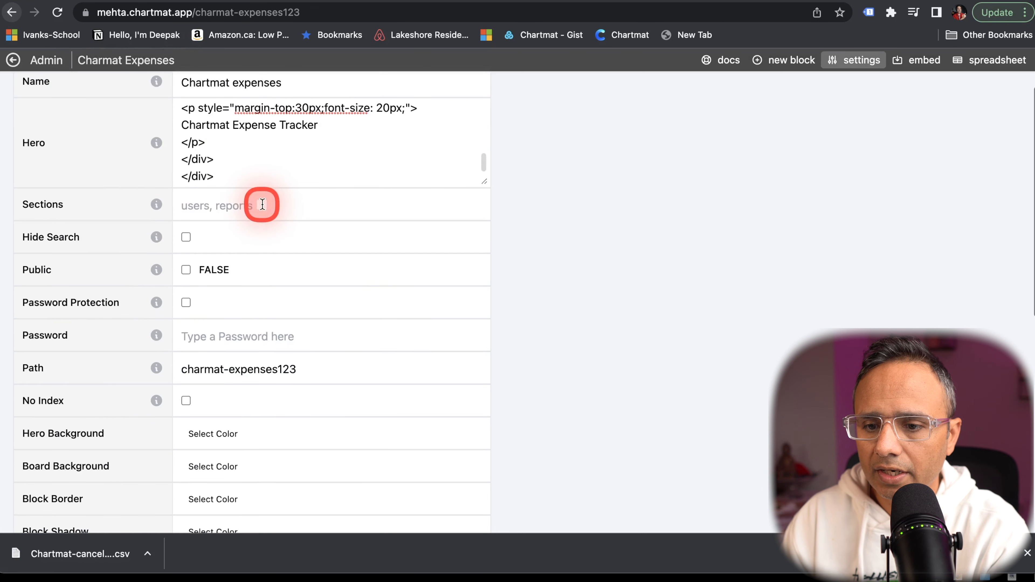
left_click_drag(320, 145, 159, 151)
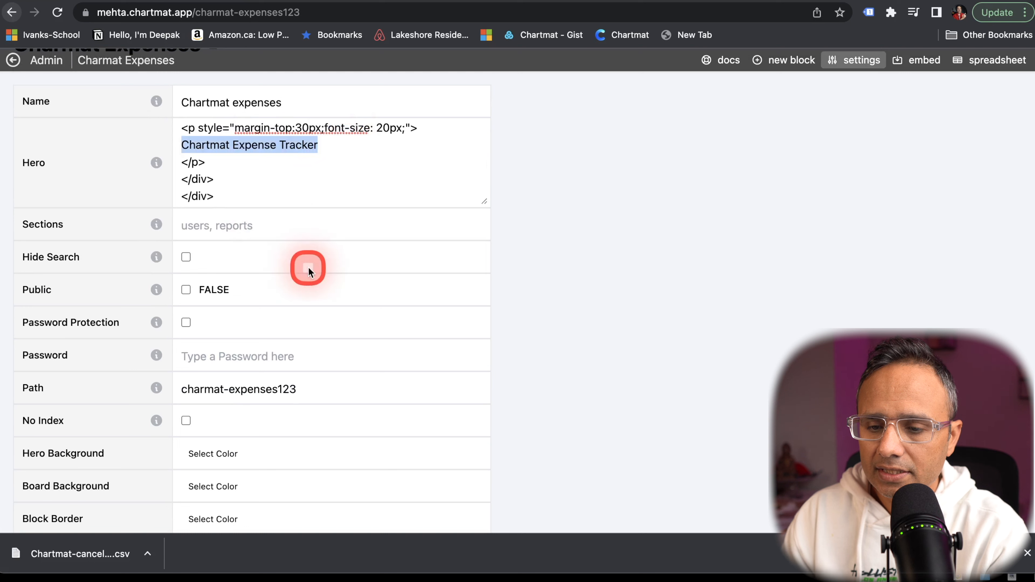
Set the board's sections to "Overview, expense form" and review the visibility, password and path options.
left_click(203, 231)
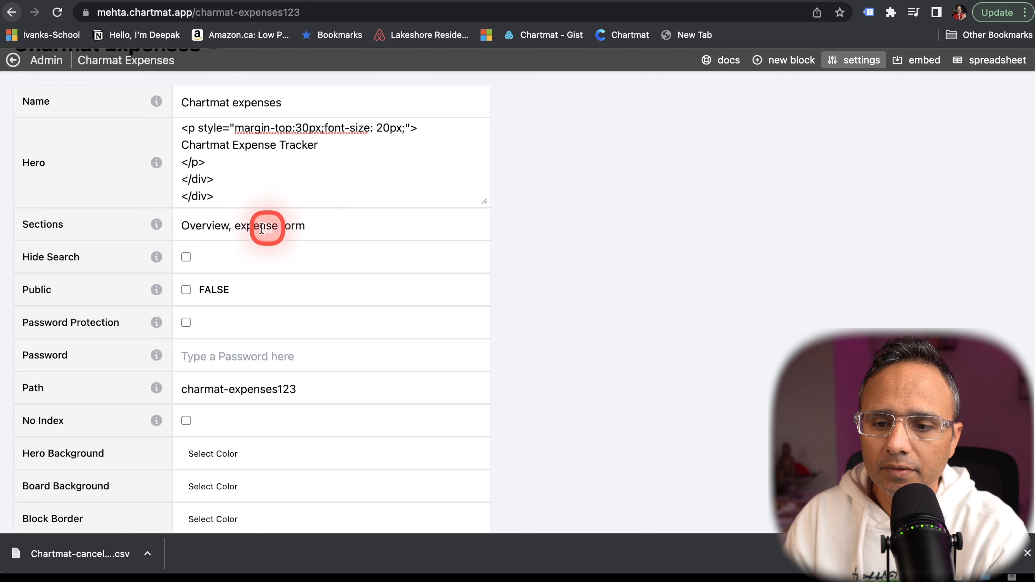
scroll(538, 289, "down", 3)
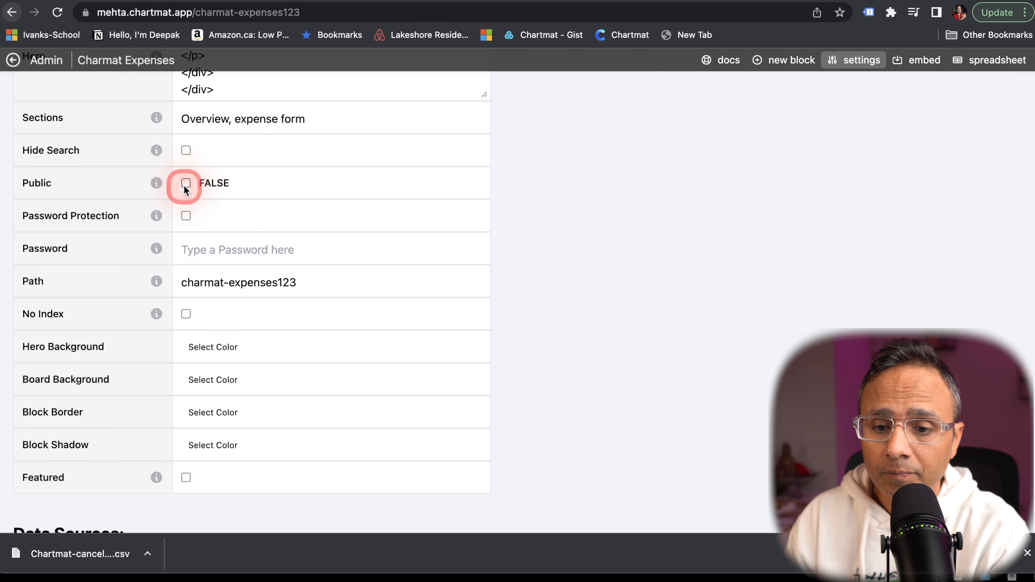
scroll(139, 204, "down", 1)
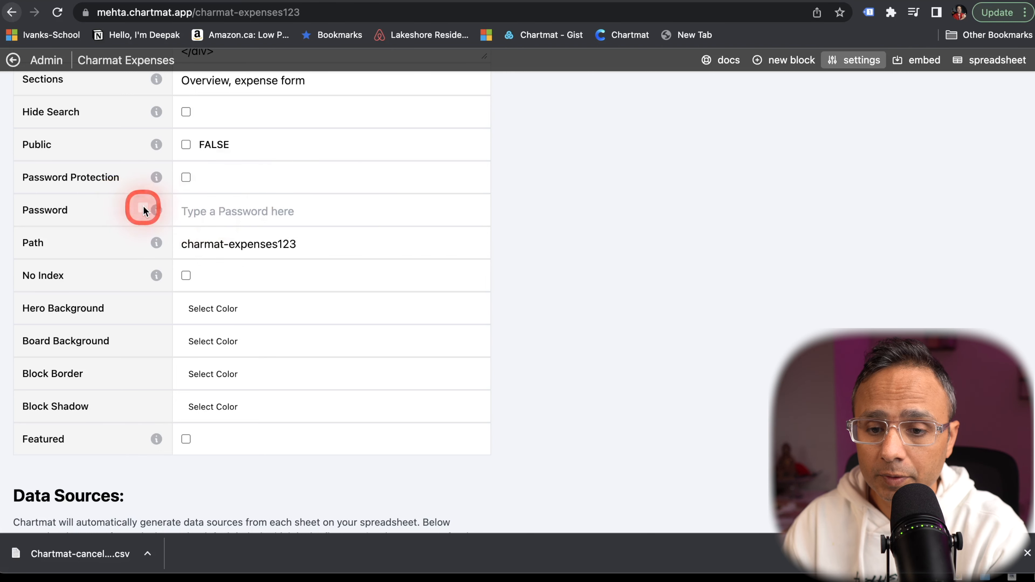
scroll(174, 280, "down", 3)
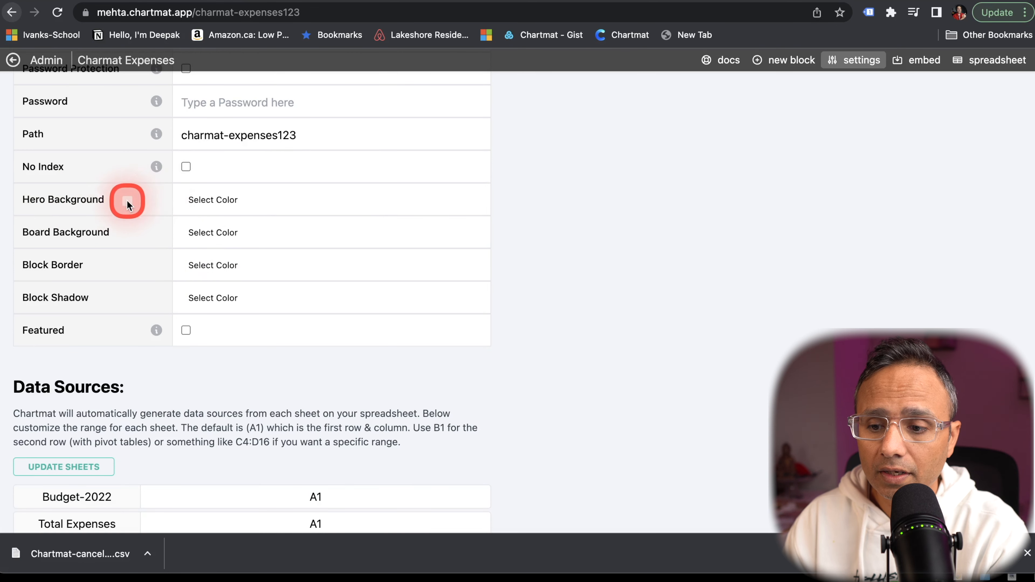
Set the hero background color to #083c49ff and the board background color to #f4f5f5ff.
left_click(222, 200)
left_click_drag(400, 304, 373, 350)
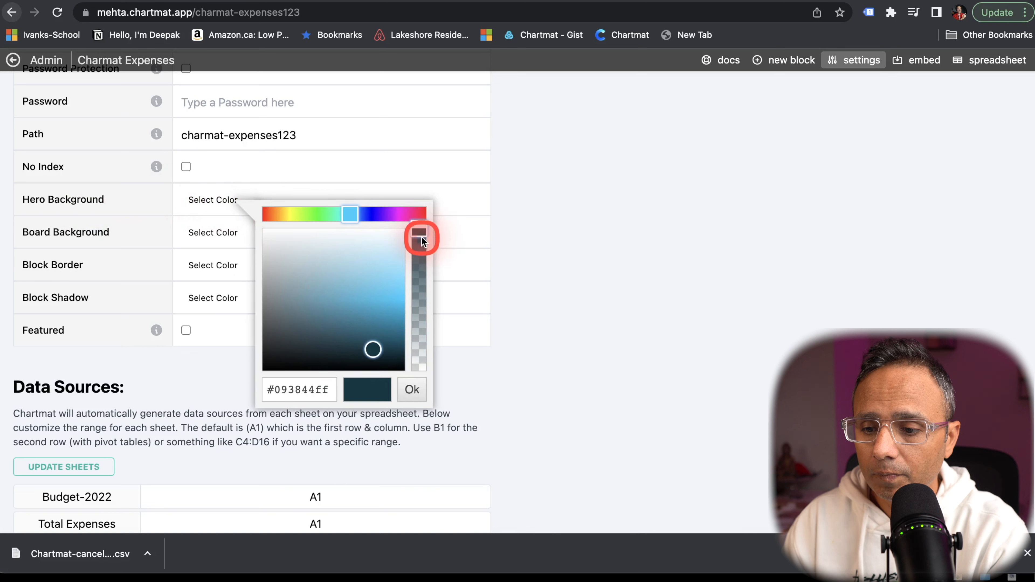
left_click(375, 351)
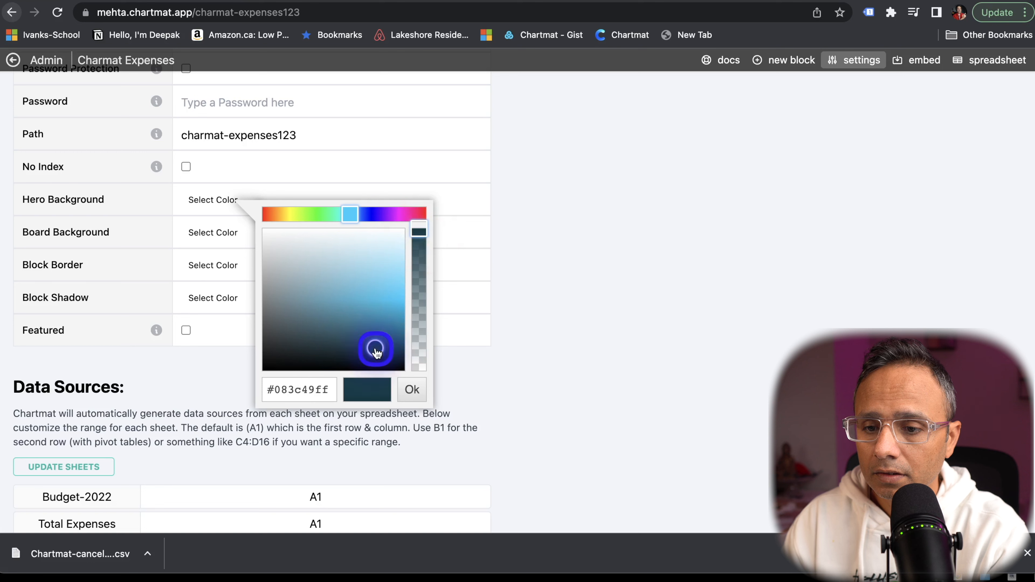
left_click(410, 390)
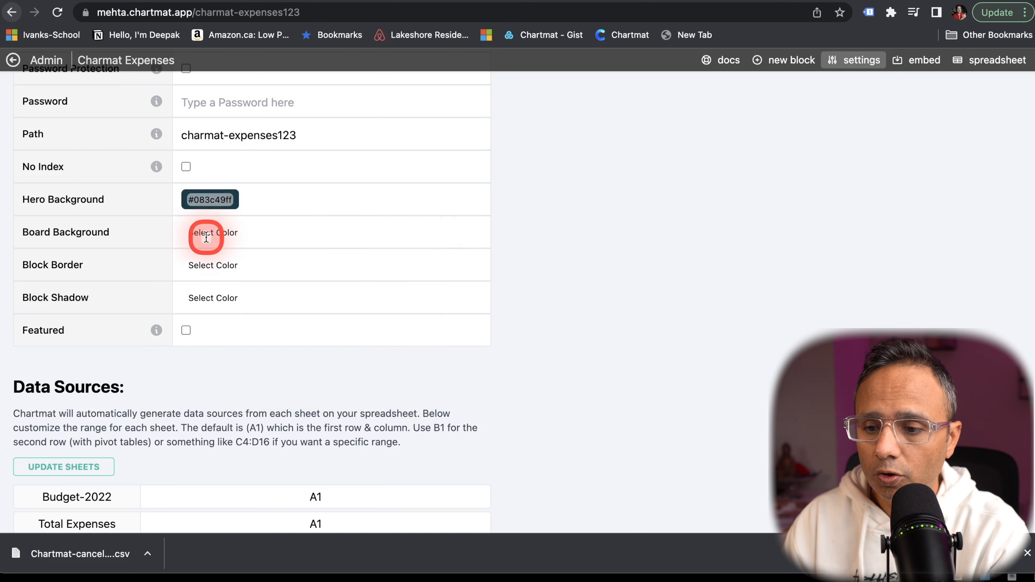
left_click(234, 236)
left_click_drag(393, 326, 270, 271)
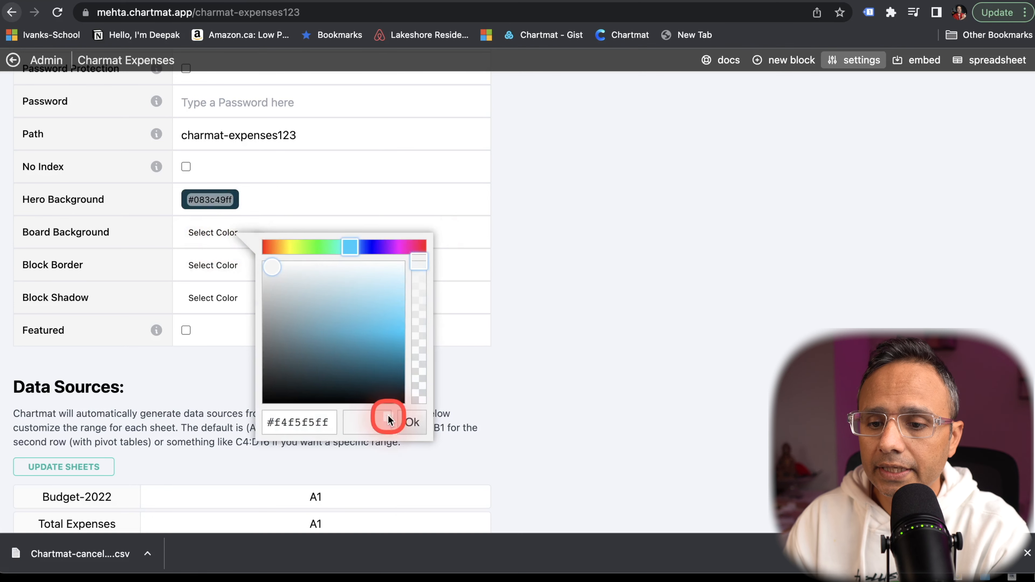
left_click(409, 424)
Pick a dark block border color and save the board settings.
left_click(213, 272)
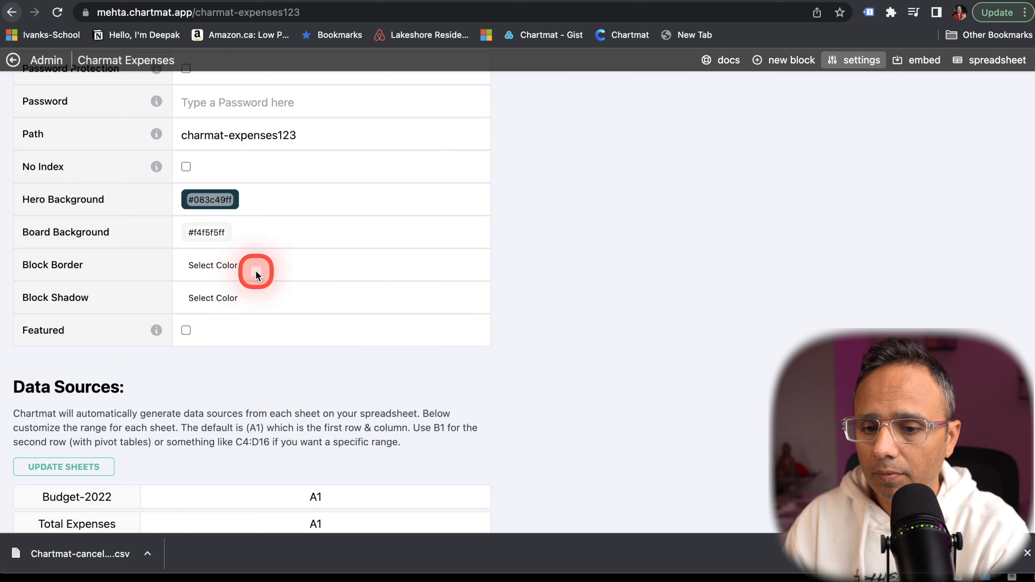
left_click(219, 266)
left_click_drag(409, 365, 300, 412)
left_click(406, 454)
scroll(570, 387, "down", 5)
left_click(134, 485)
left_click(635, 94)
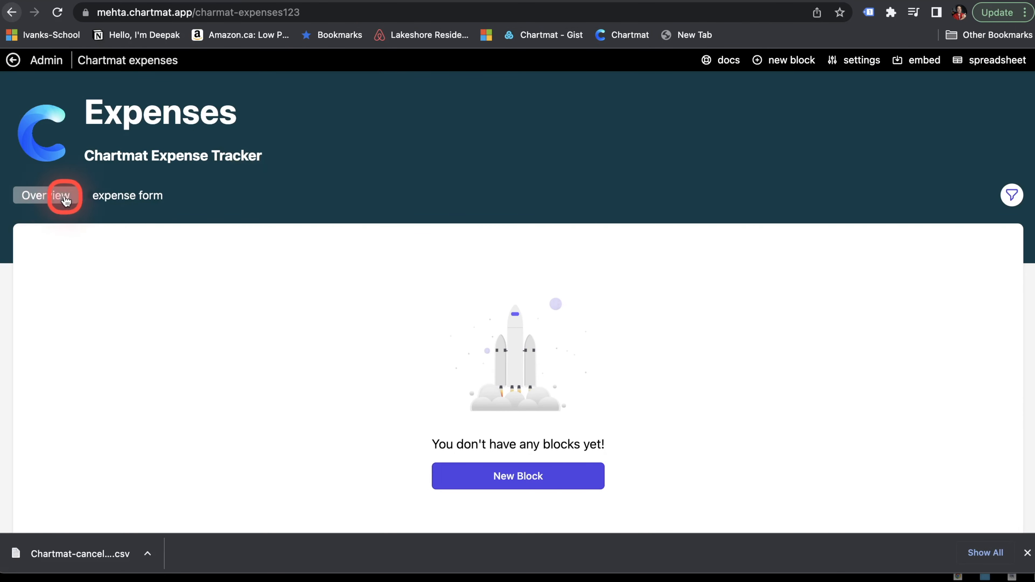
Check the board's expense form section and start a new Chart block for the overview section.
left_click(133, 199)
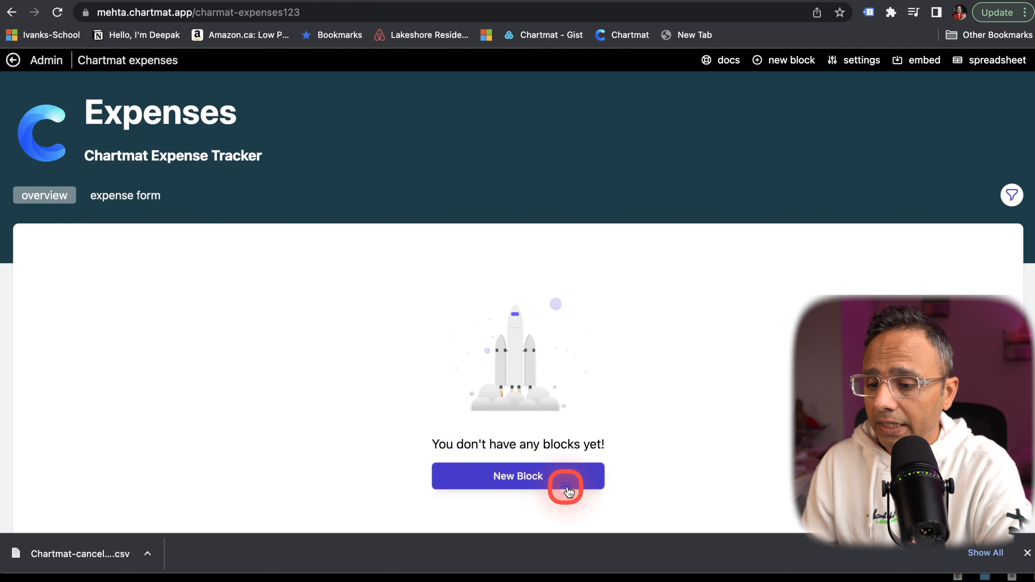
left_click(518, 481)
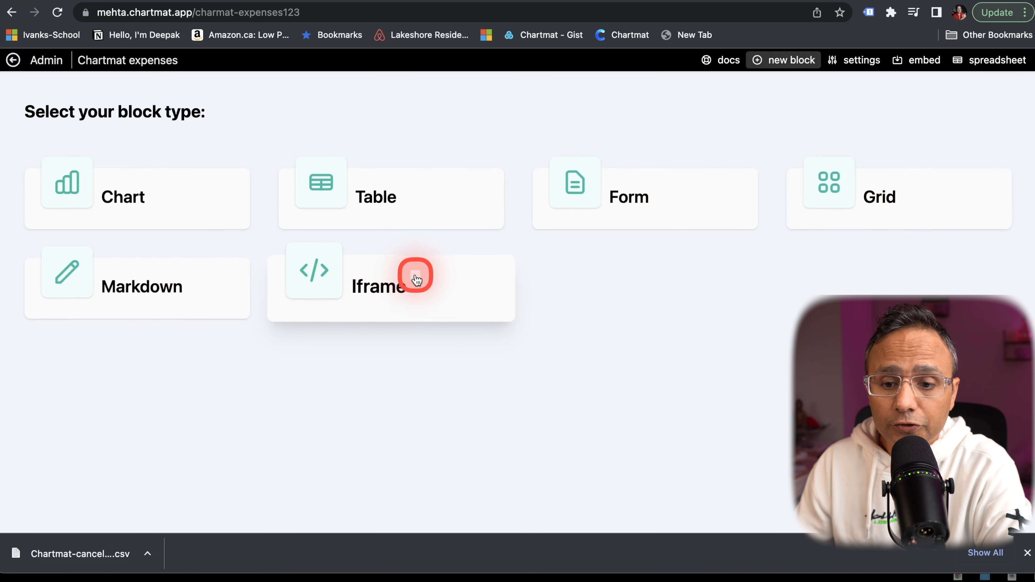
left_click(129, 198)
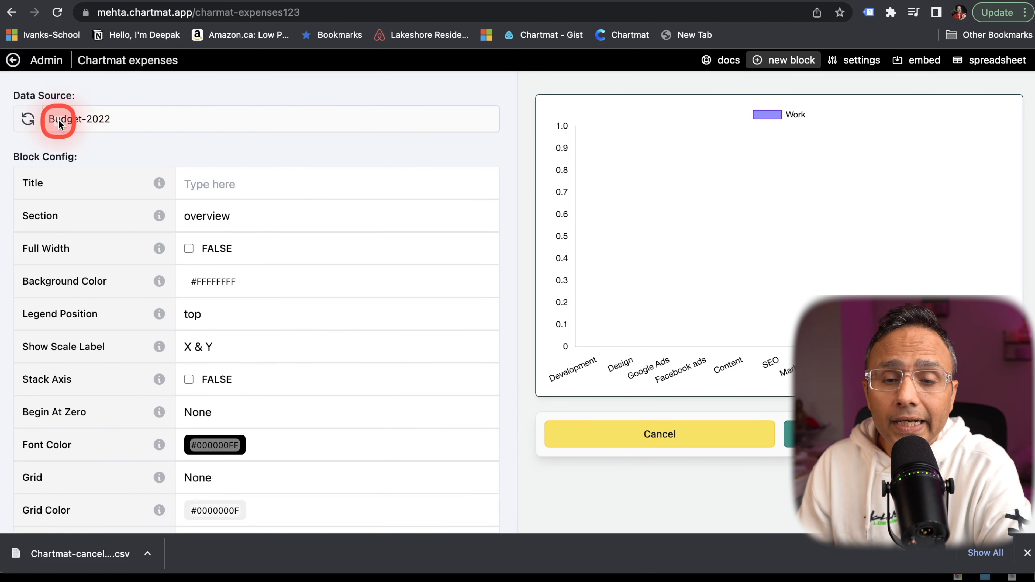
Check the sheets in the linked spreadsheet and set the chart's data source to Total Expenses.
left_click(97, 121)
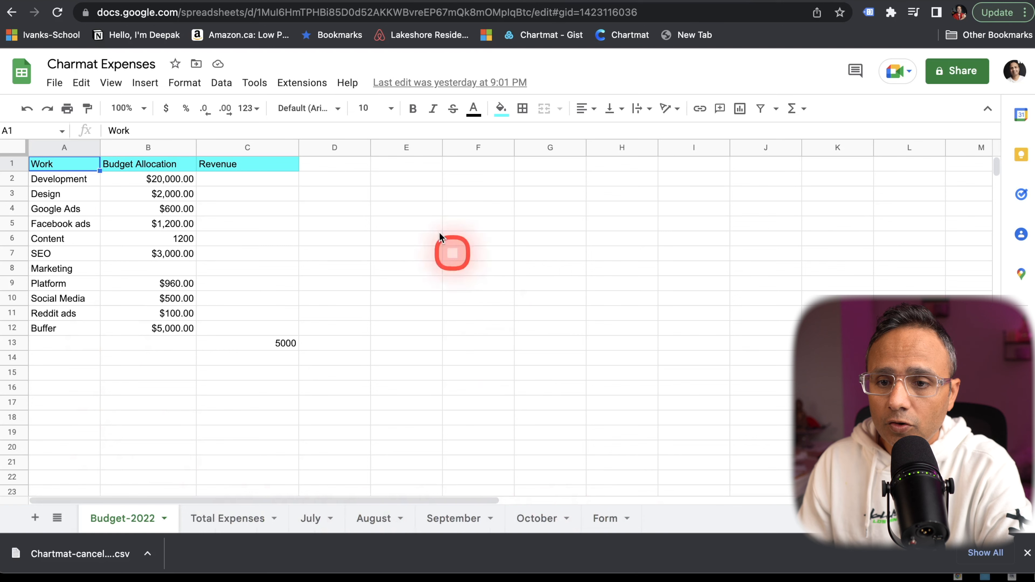
left_click(146, 1)
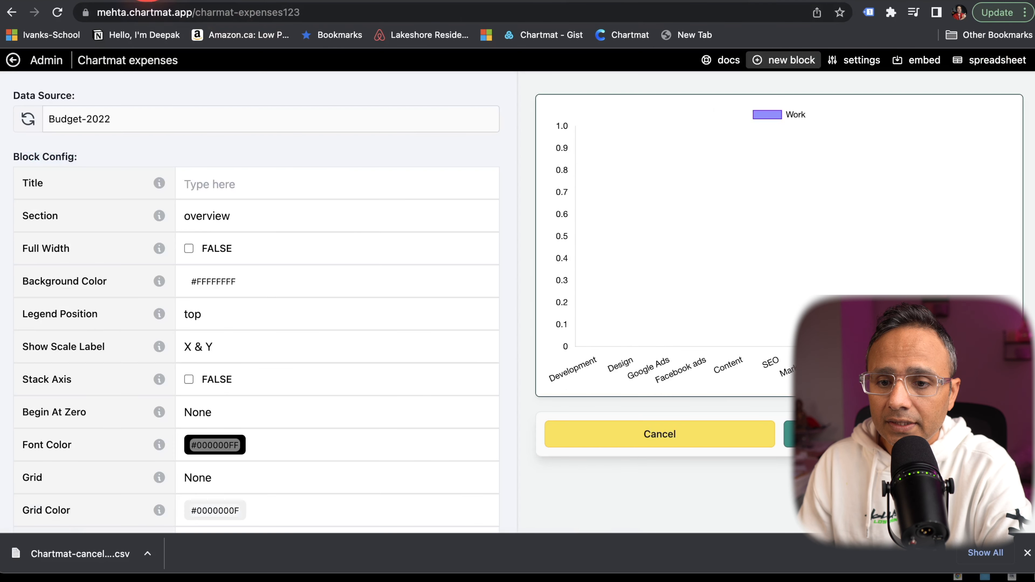
left_click(100, 120)
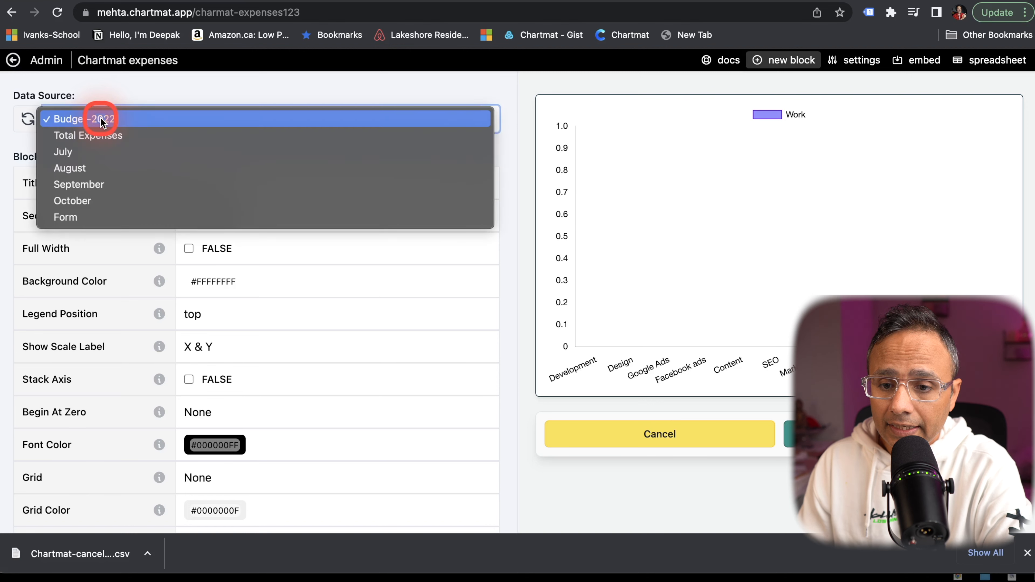
left_click(97, 136)
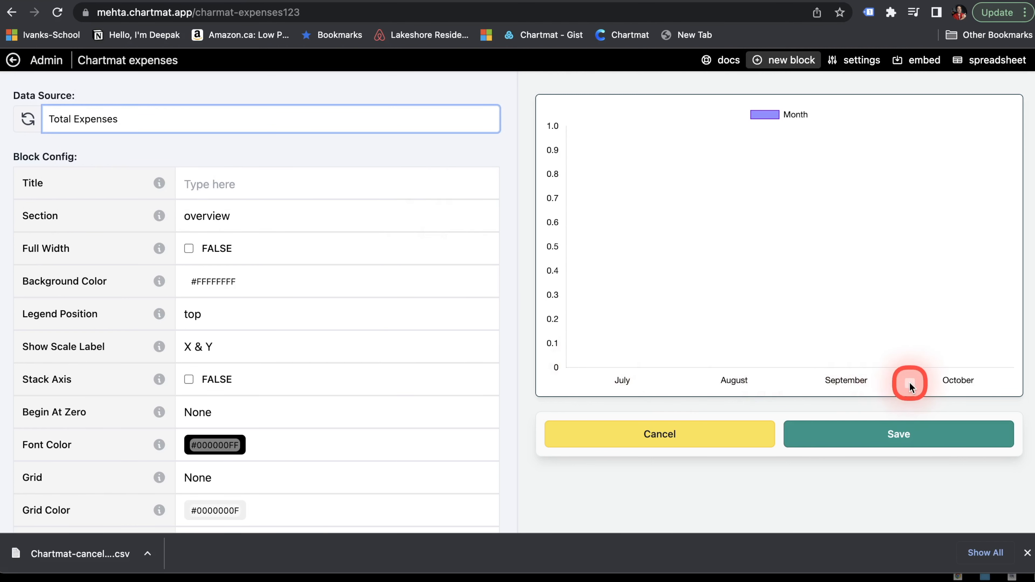
Title the chart block "Monthly expenses".
scroll(230, 179, "down", 1)
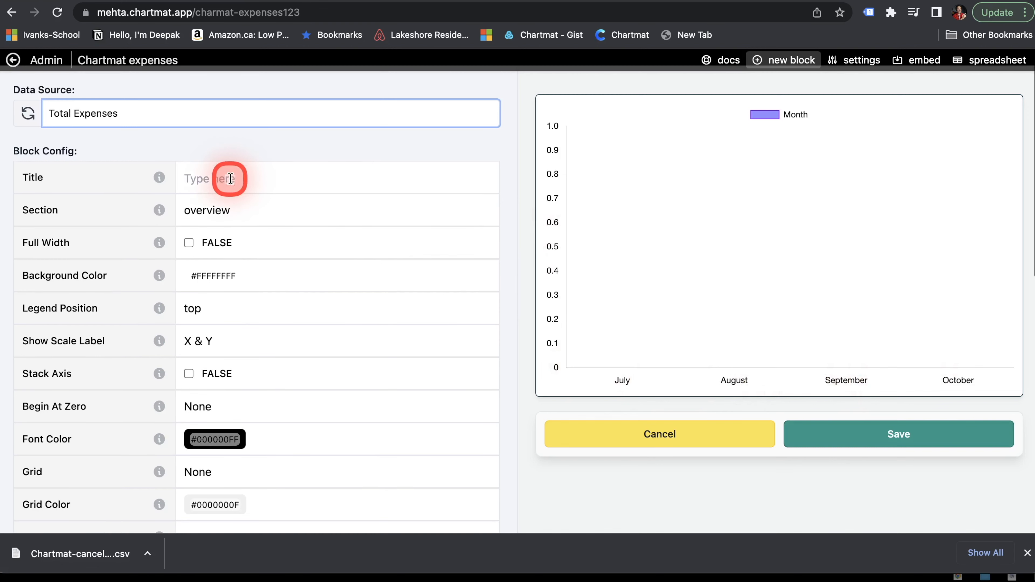
left_click(208, 178)
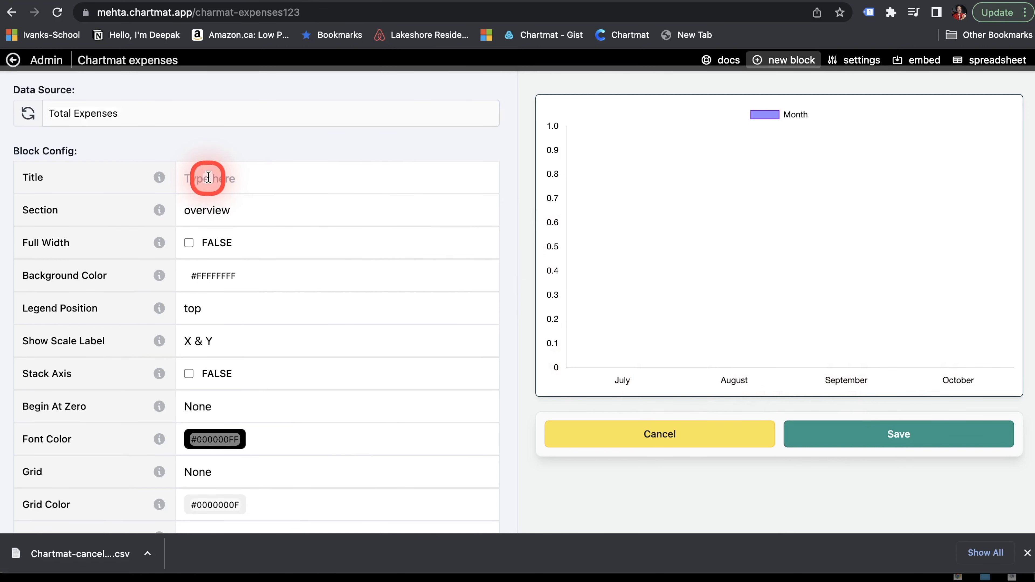
type("Monht")
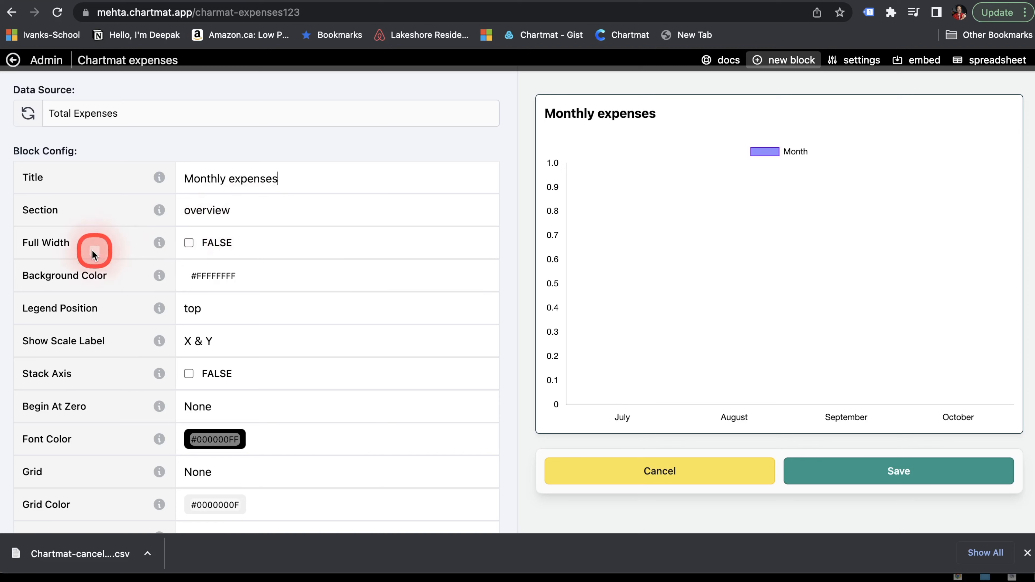
scroll(86, 257, "down", 2)
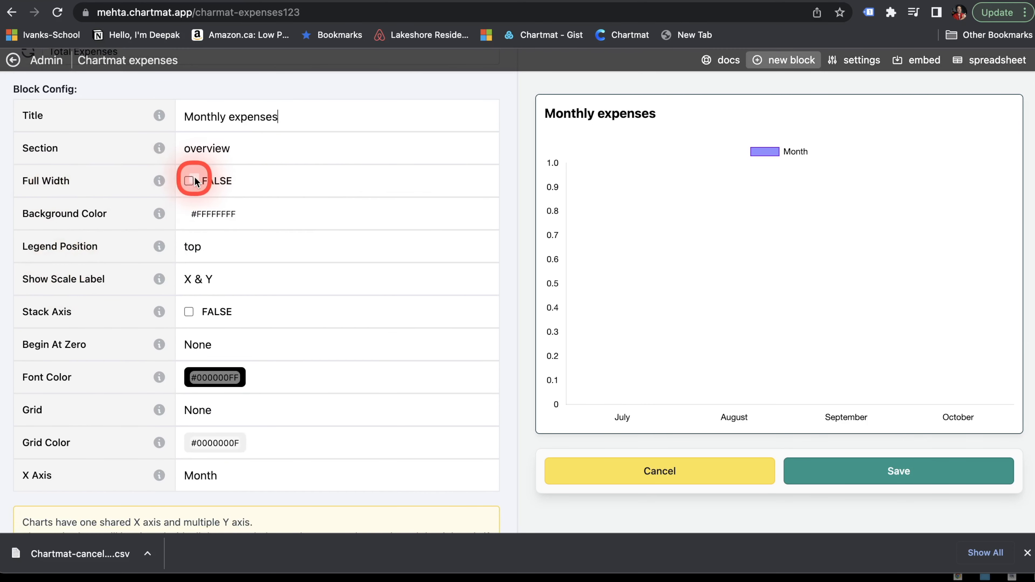
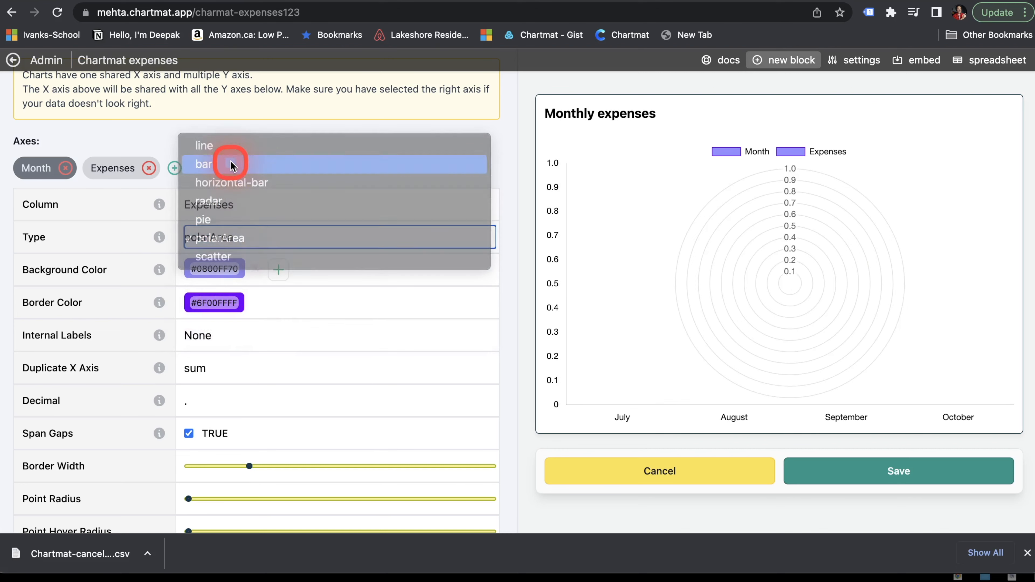
Set the background color of the Expenses bars to the dark, more opaque blue #181646ba.
scroll(260, 305, "down", 1)
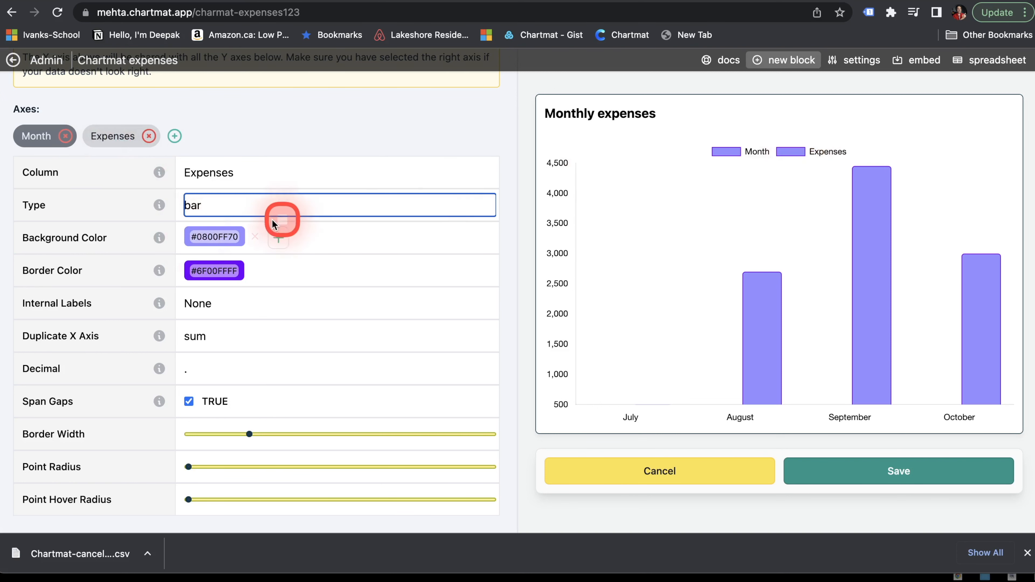
left_click(215, 237)
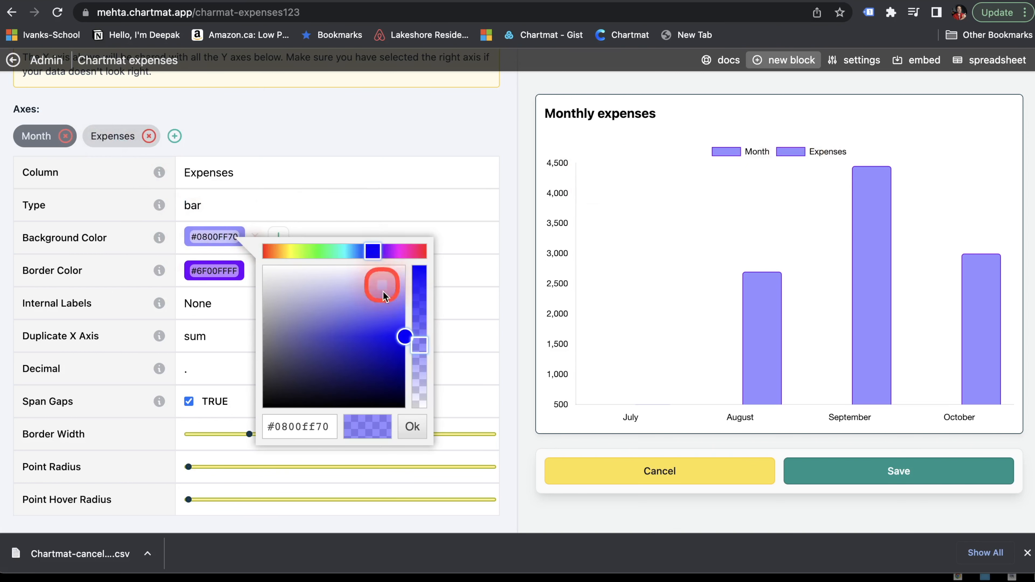
left_click_drag(405, 335, 343, 363)
left_click(401, 426)
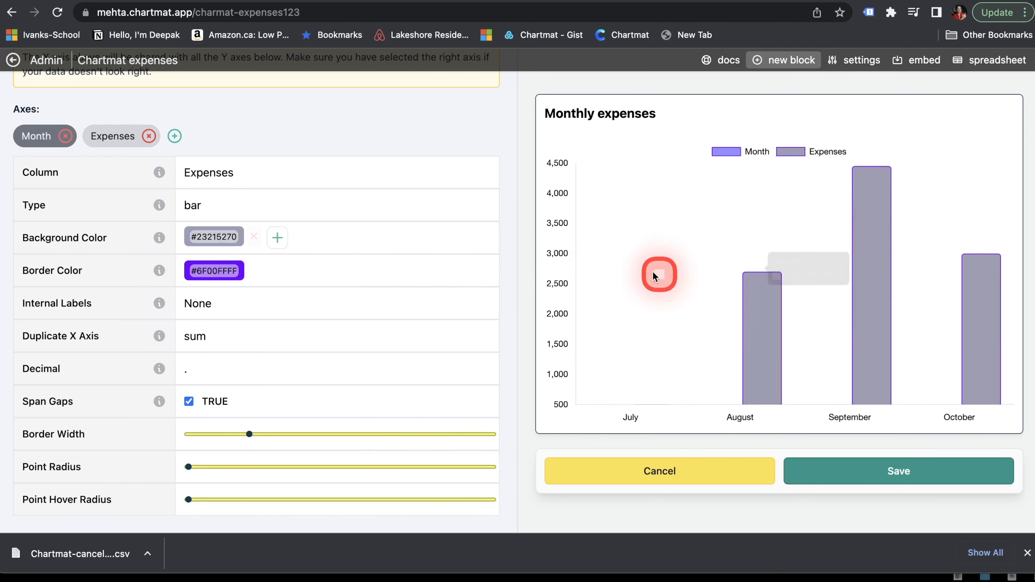
scroll(284, 282, "down", 1)
left_click(215, 236)
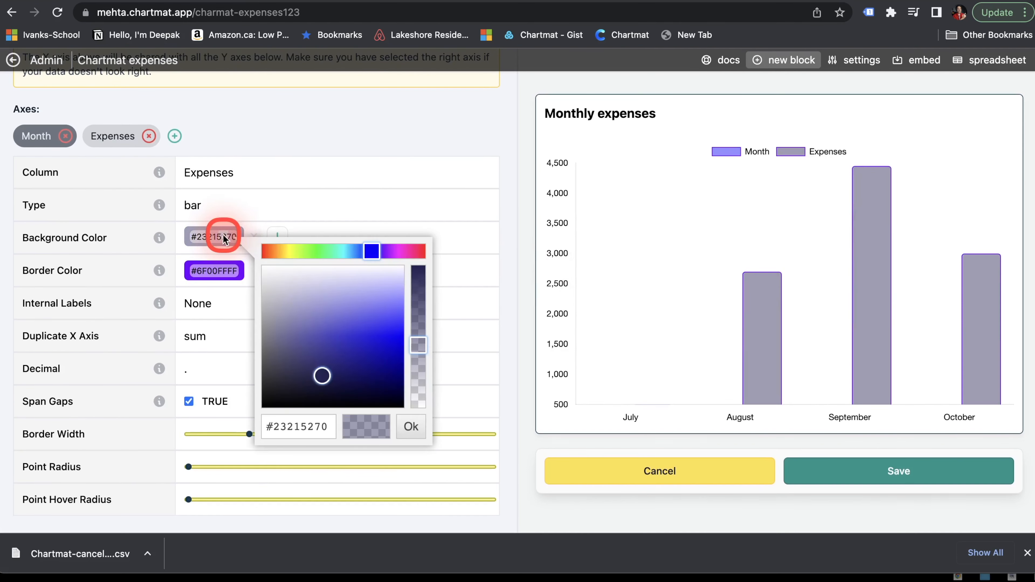
left_click_drag(418, 345, 420, 330)
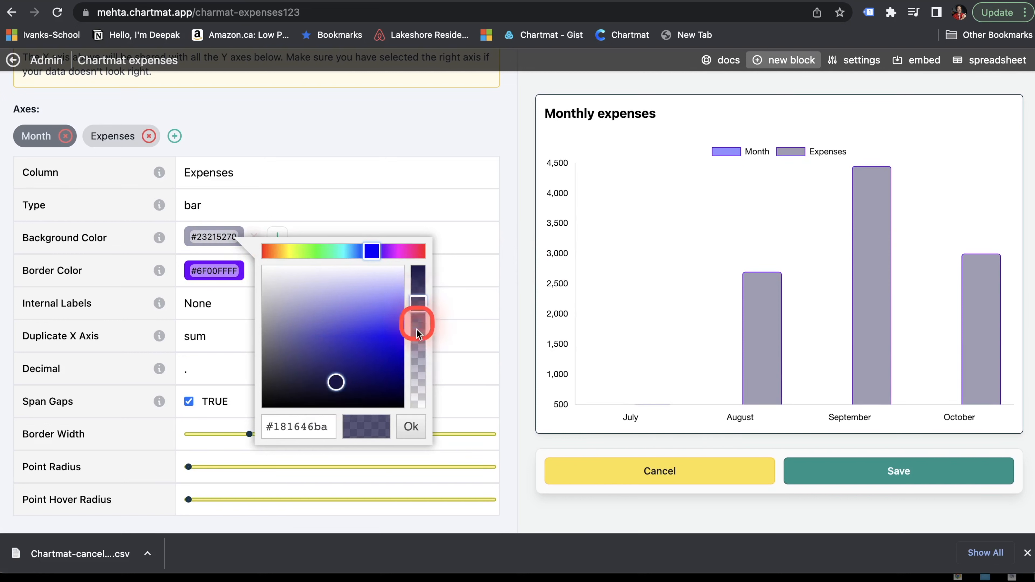
left_click(409, 427)
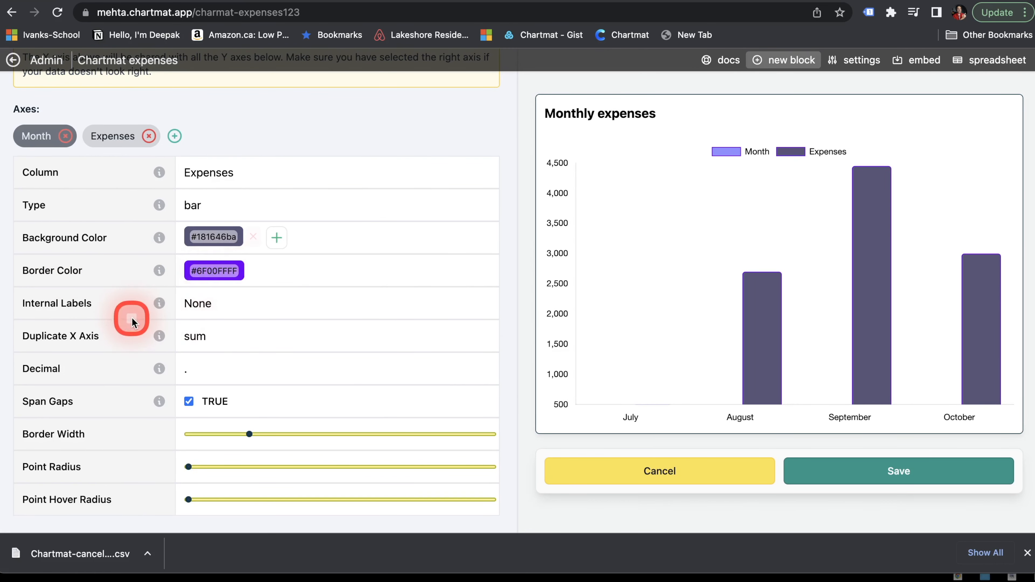
Try Value as the internal labels of the Expenses bars, and set the labels back to None.
left_click(221, 309)
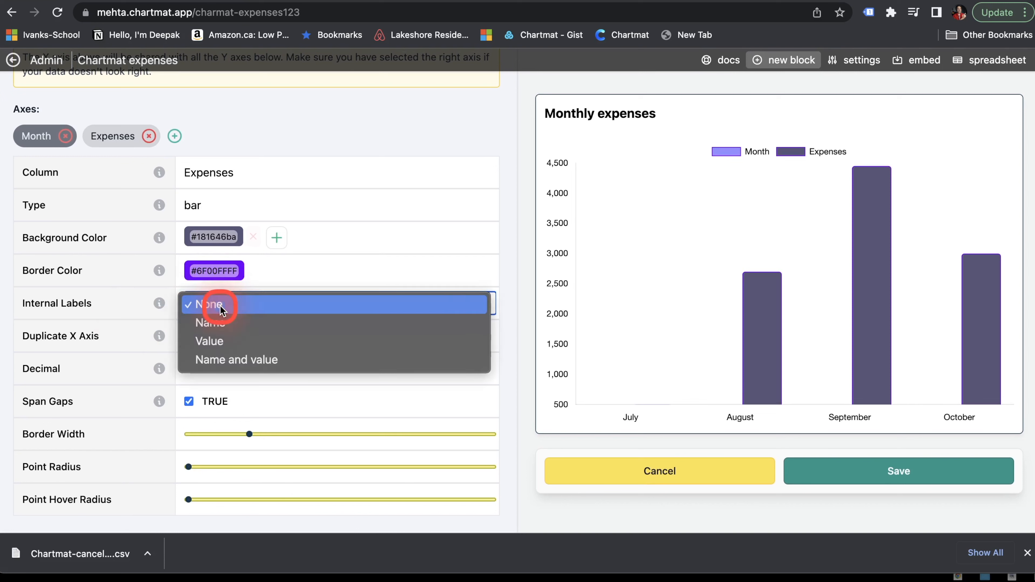
left_click(228, 339)
mouse_move(868, 295)
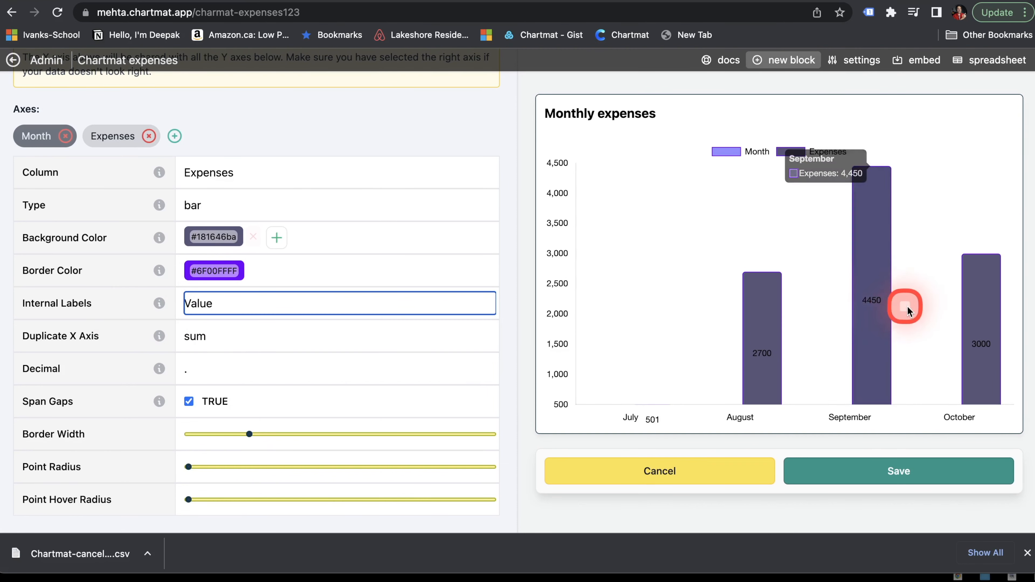
left_click(261, 303)
left_click(220, 265)
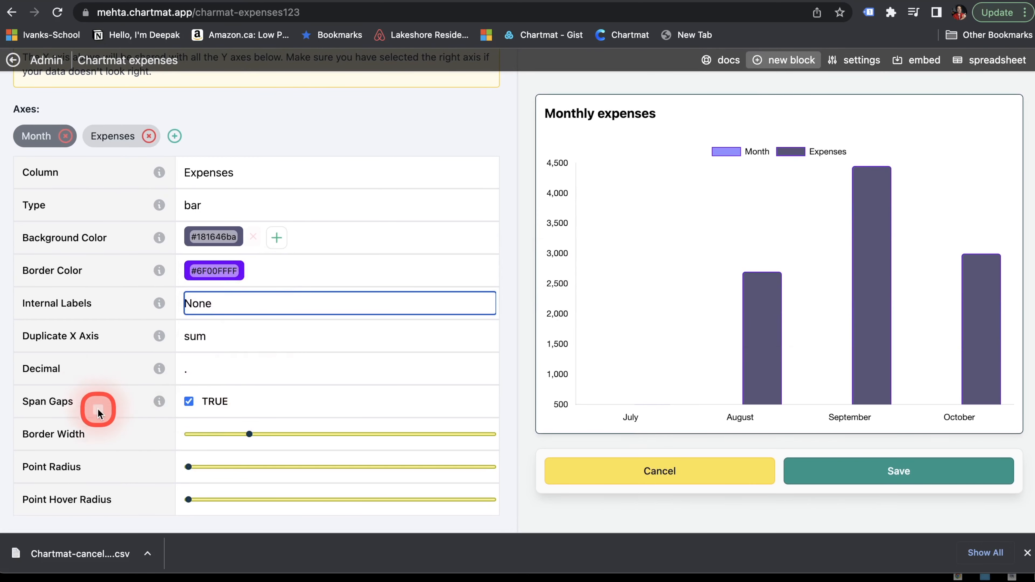
left_click_drag(249, 438, 278, 410)
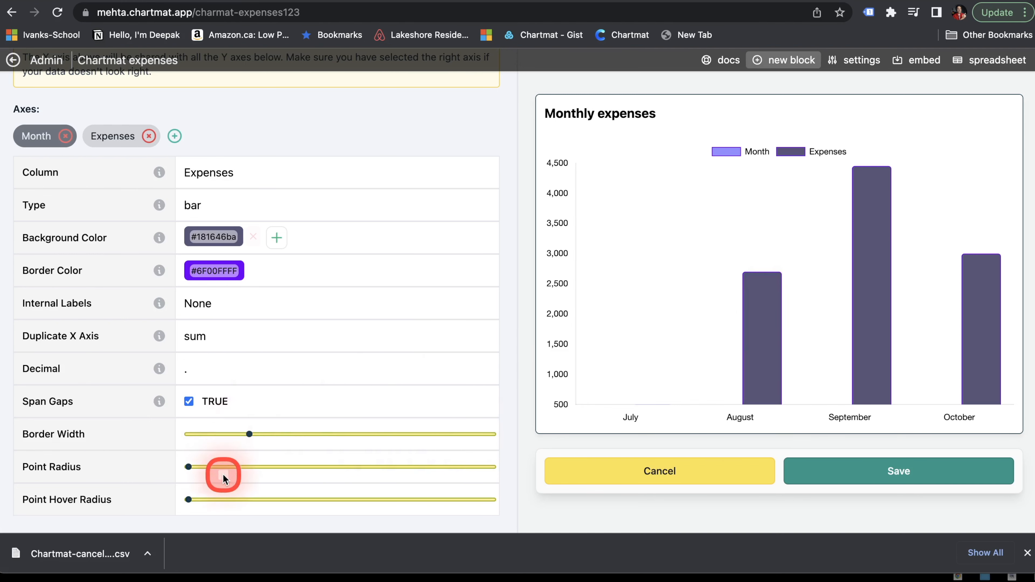
Review the chart block's configuration and save the block to the board.
scroll(347, 334, "up", 7)
scroll(348, 334, "down", 7)
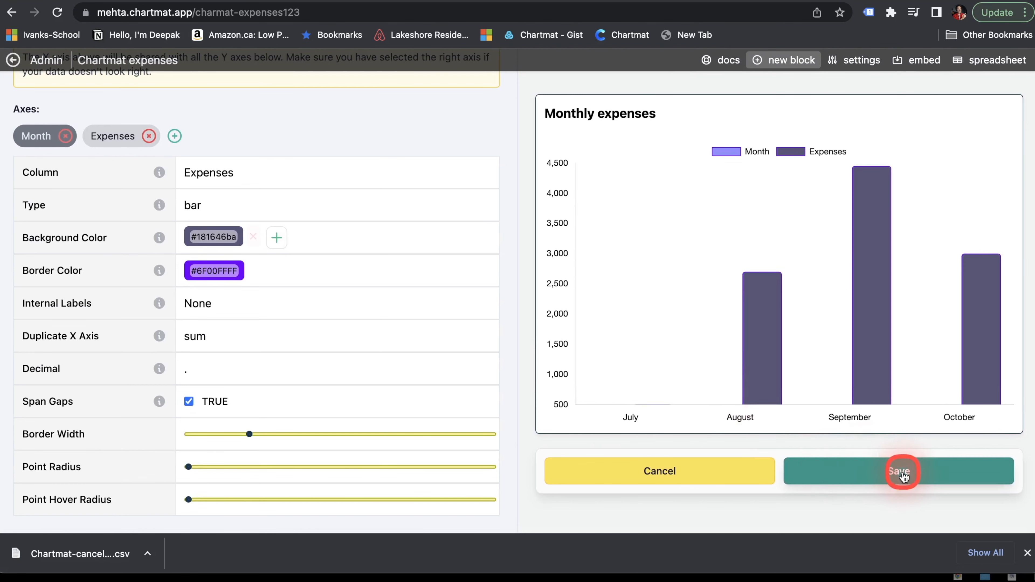
left_click(887, 475)
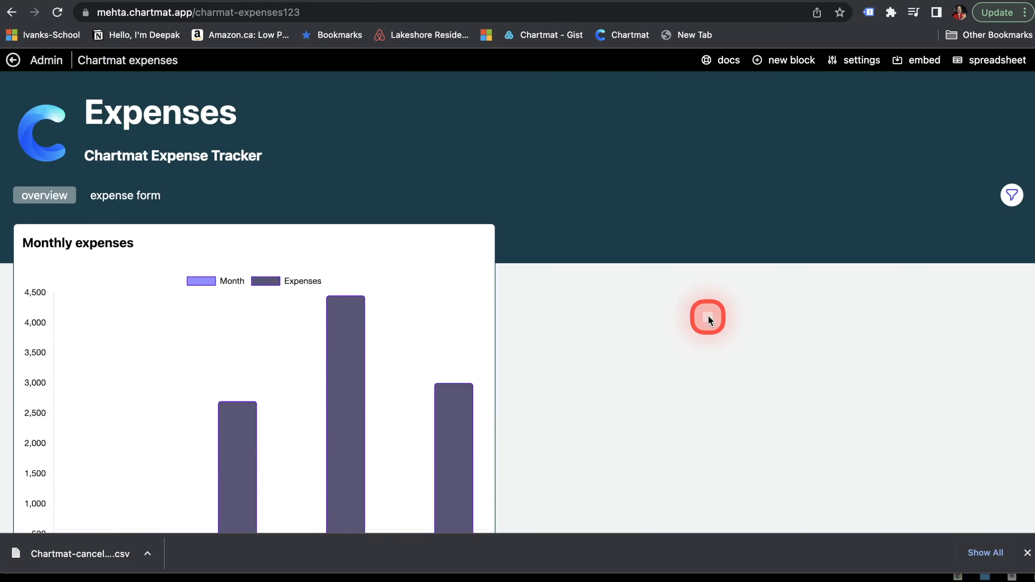
Examine the Monthly expenses chart and the video block on how to log expenses in the overview section.
scroll(708, 315, "down", 2)
mouse_move(493, 273)
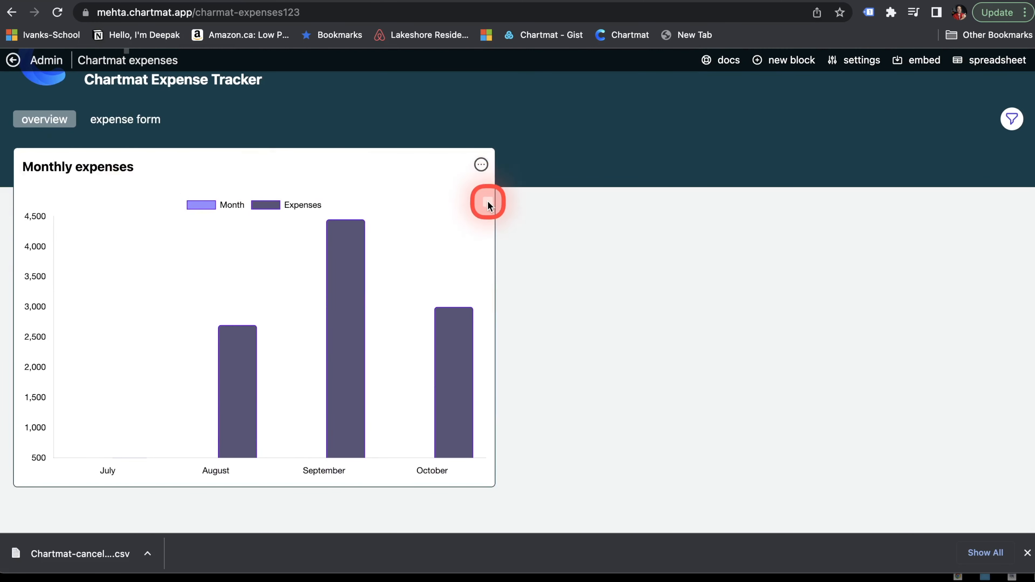
mouse_move(348, 238)
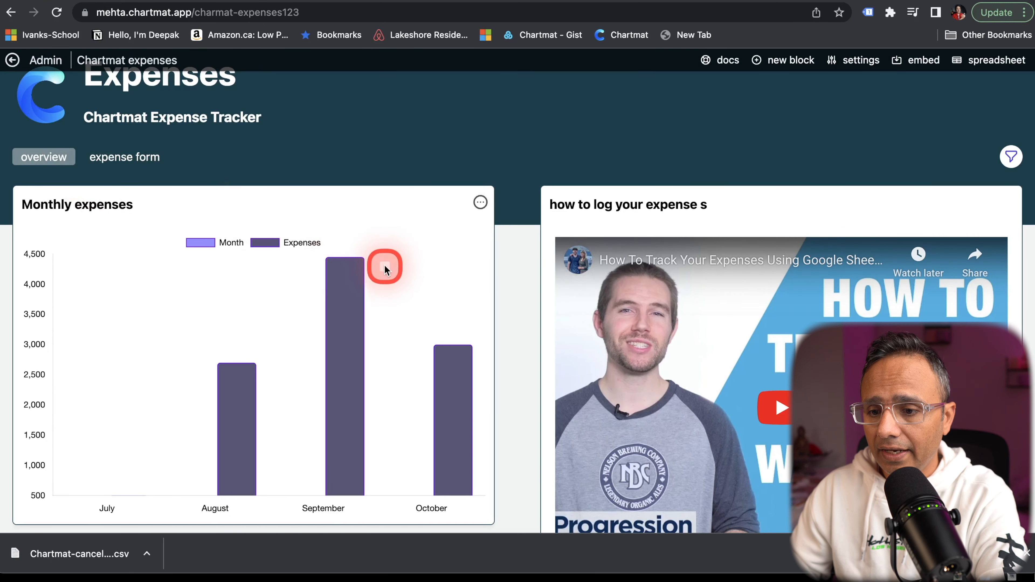
scroll(386, 269, "down", 2)
scroll(386, 269, "up", 1)
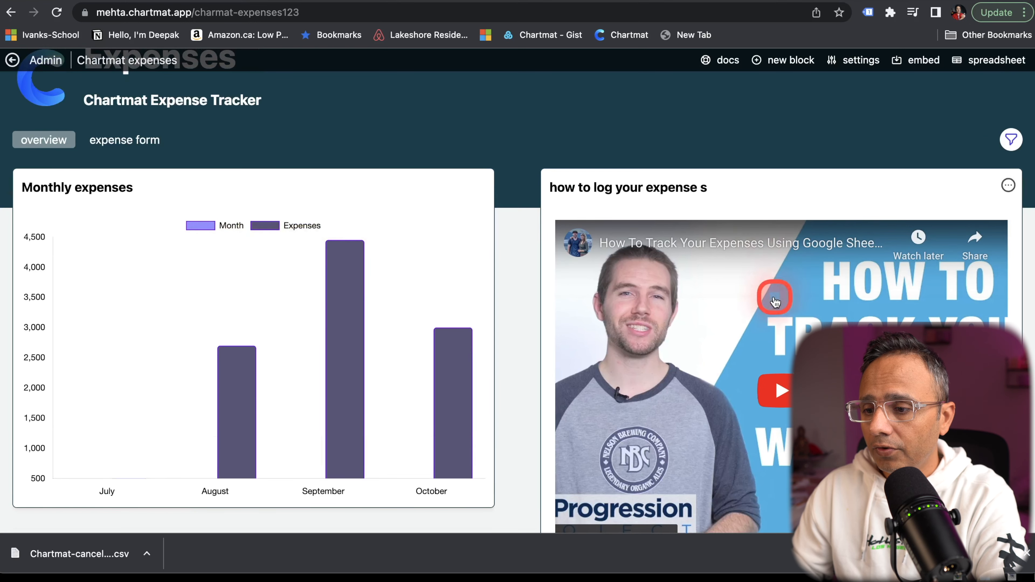
scroll(689, 248, "down", 1)
scroll(689, 249, "up", 1)
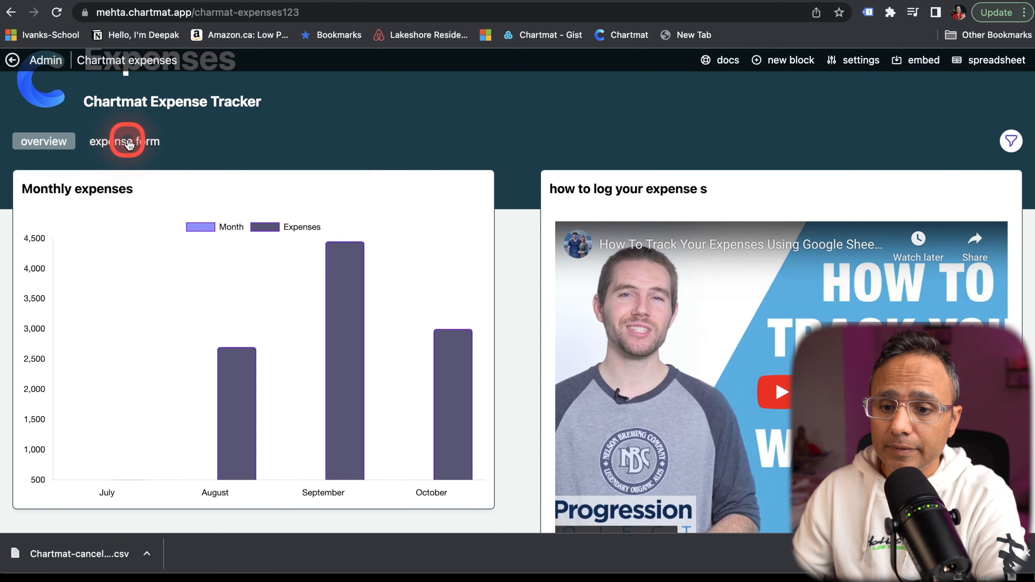
Open the board's expense form section and start a new Form block there.
left_click(129, 145)
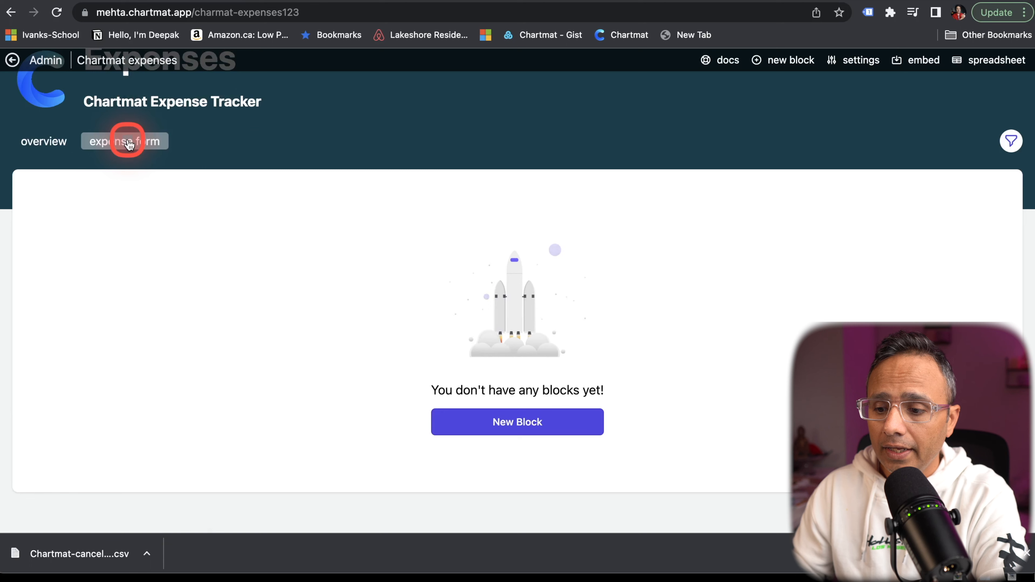
left_click(497, 423)
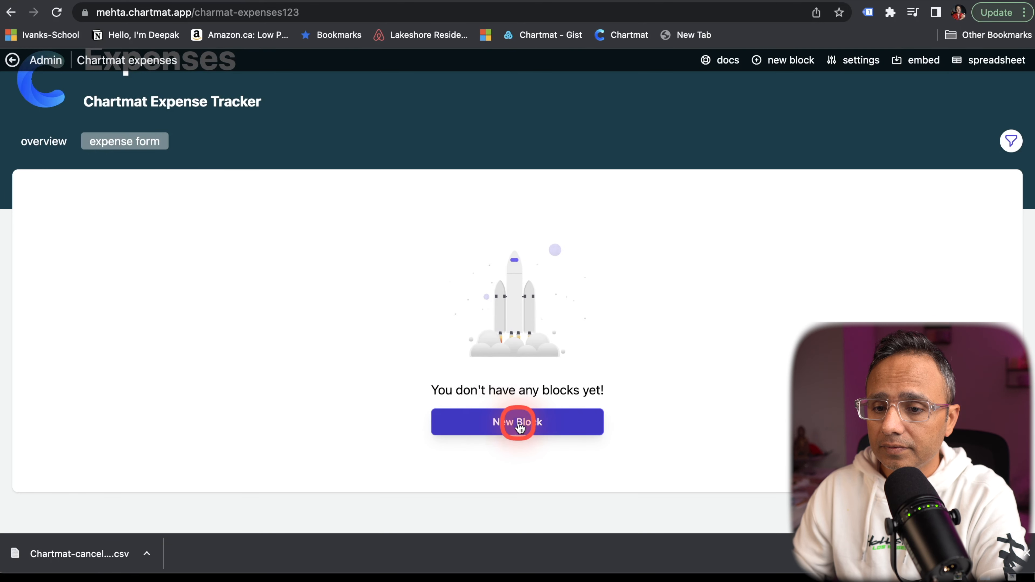
left_click(520, 425)
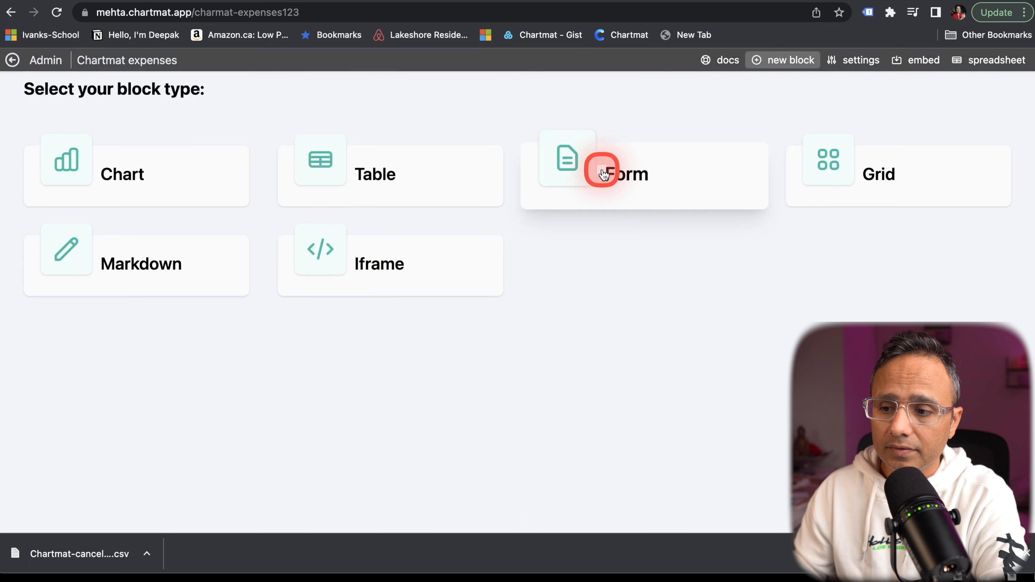
left_click(601, 171)
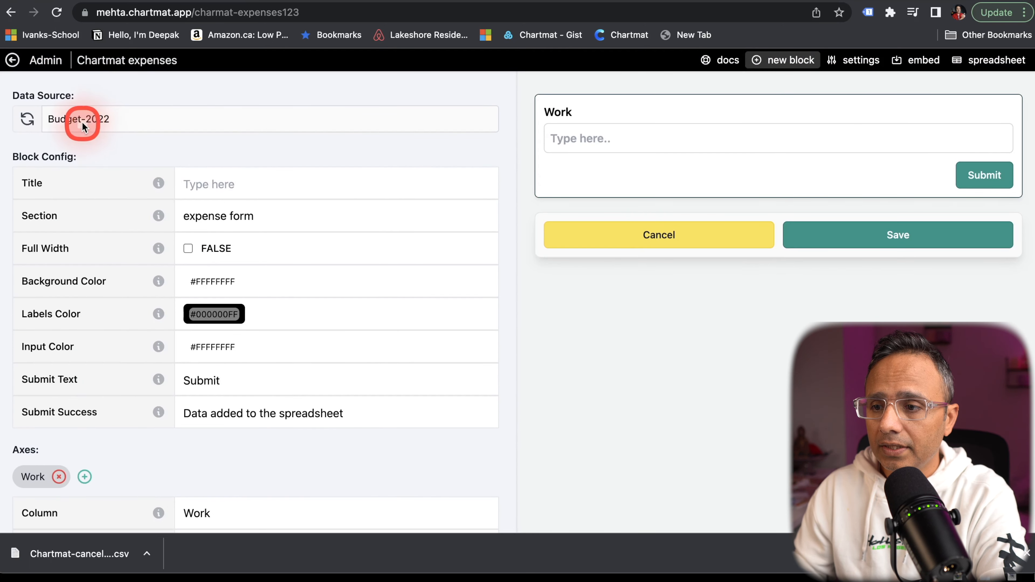
Check the Form sheet in the linked spreadsheet and set the form block's data source to Form.
left_click(660, 0)
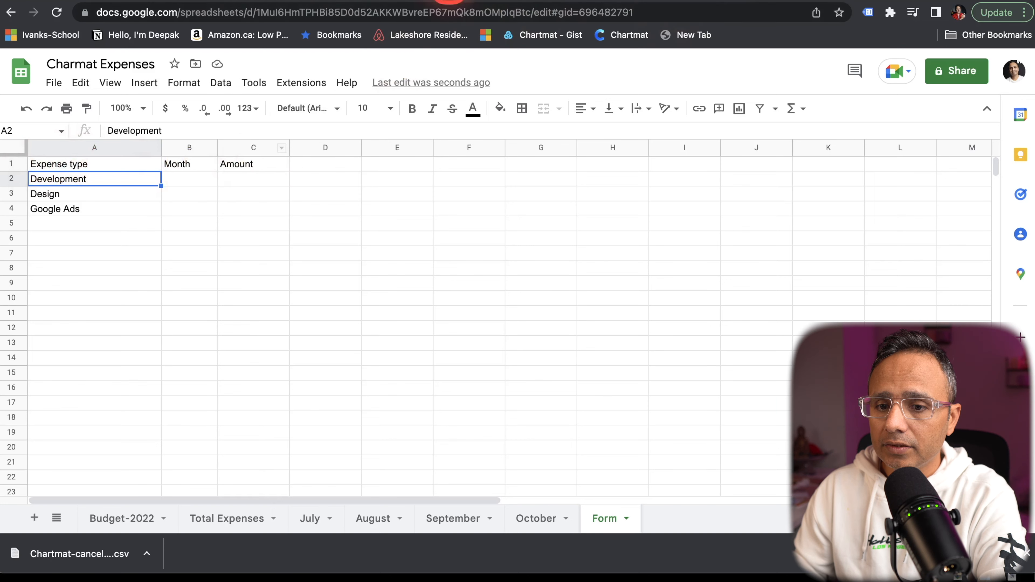
left_click(169, 0)
left_click(109, 118)
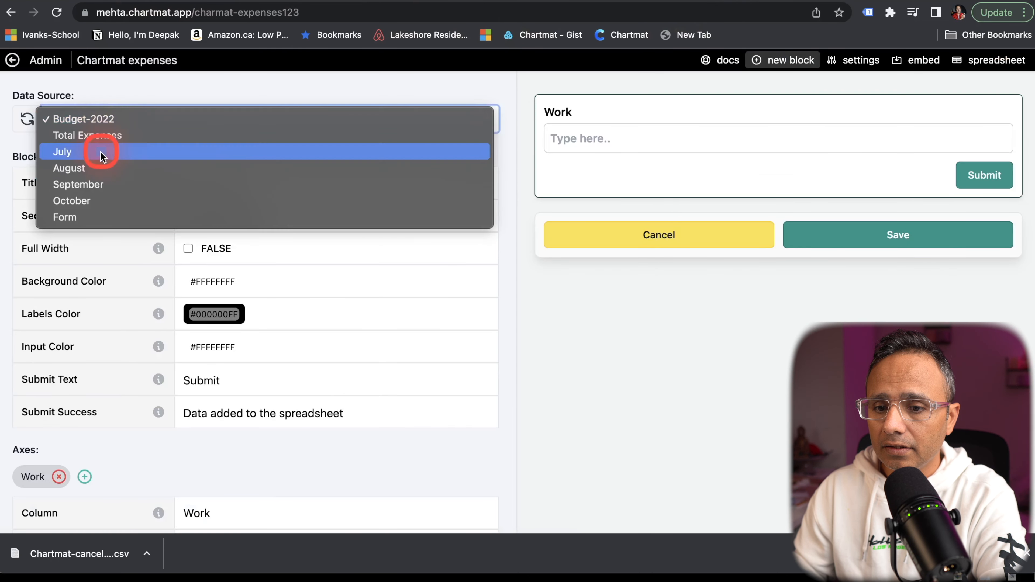
left_click(83, 214)
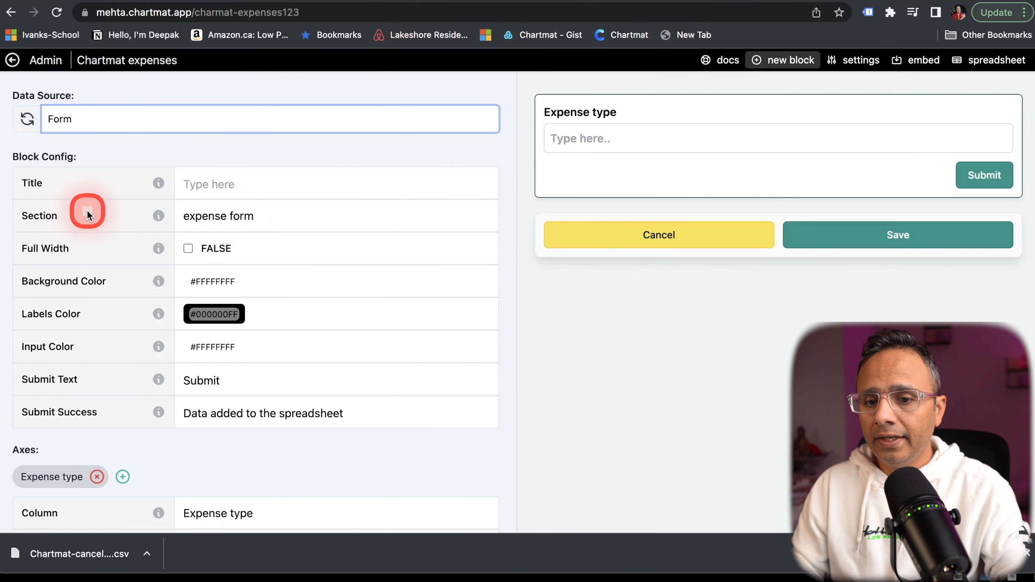
Title the form block "Submit expenses".
left_click(228, 183)
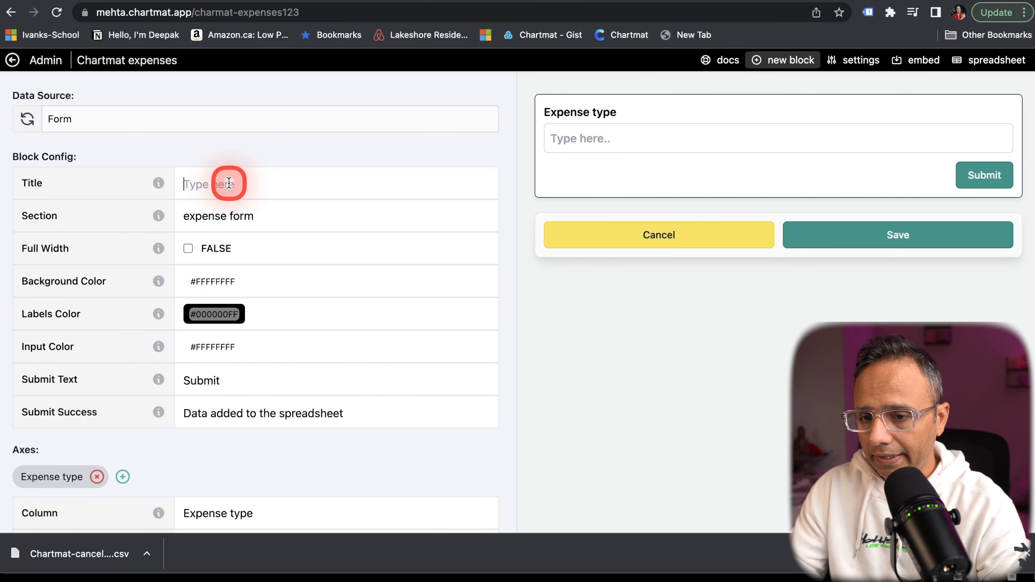
type("Expense")
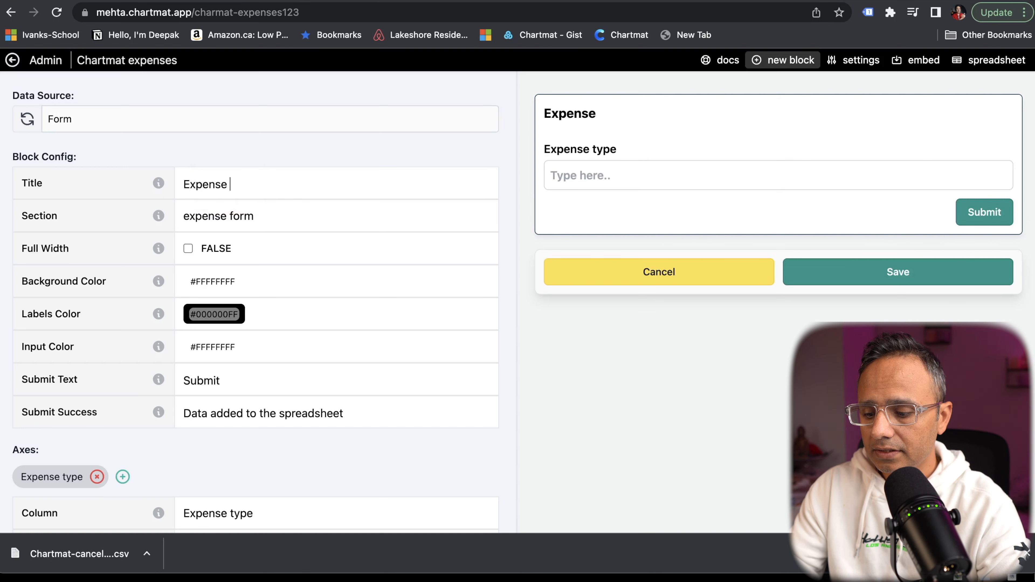
type("x")
key("BackSpace")
key("BackSpace")
type("Submit exoe")
key("BackSpace")
key("BackSpace")
type("penses")
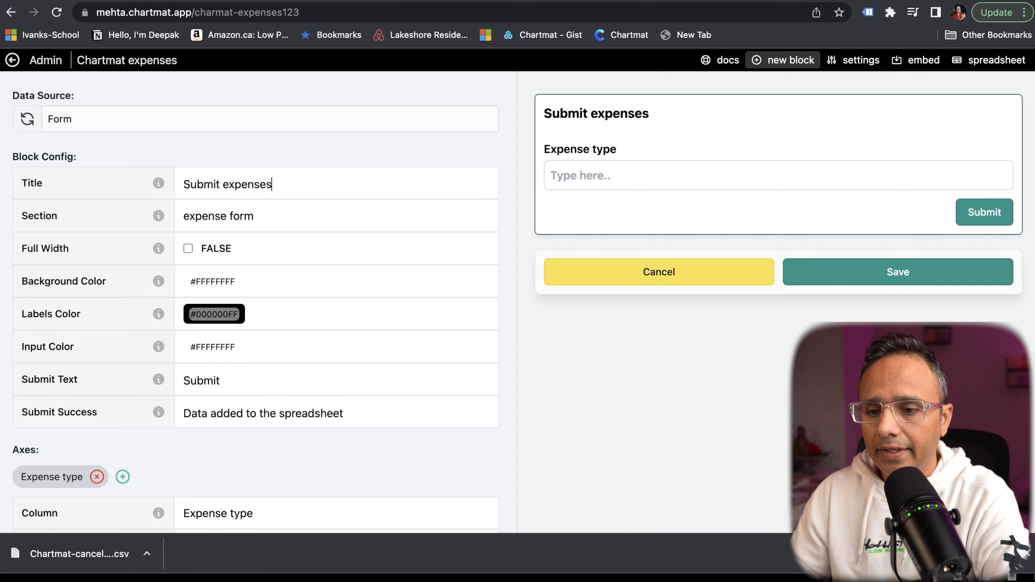
Change the input type of the form's Expense type field to select.
scroll(245, 270, "down", 5)
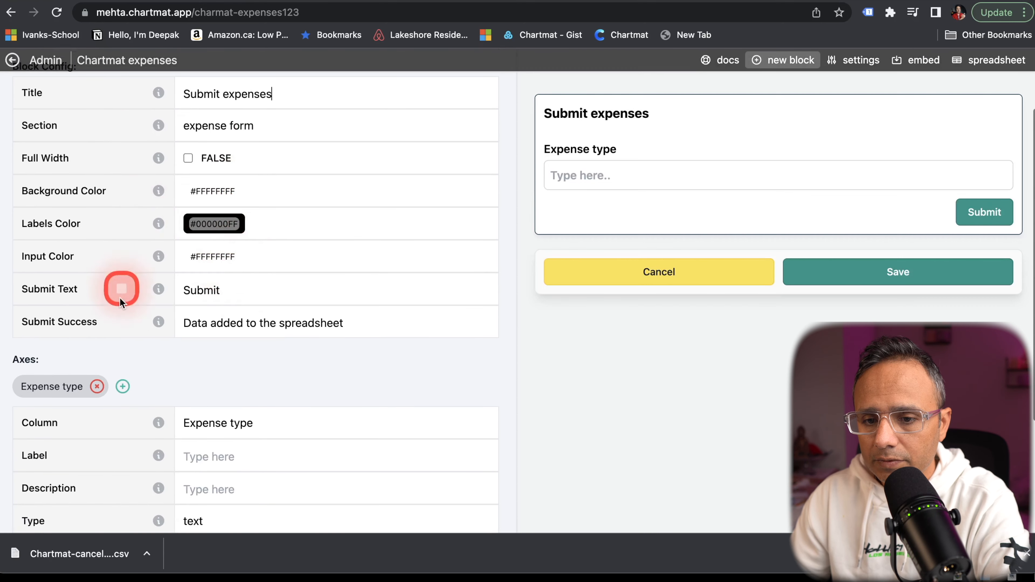
scroll(107, 340, "down", 5)
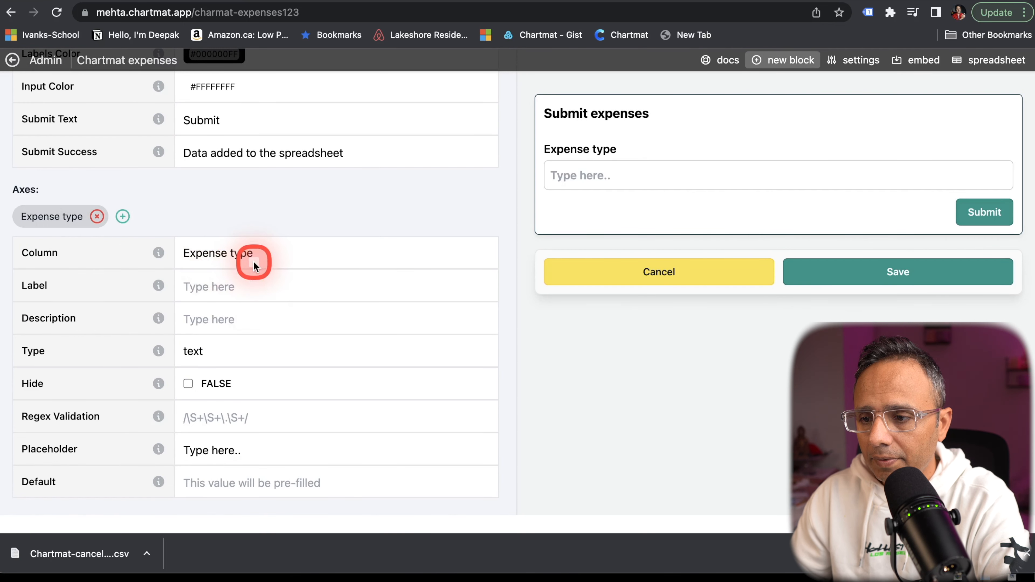
left_click(612, 176)
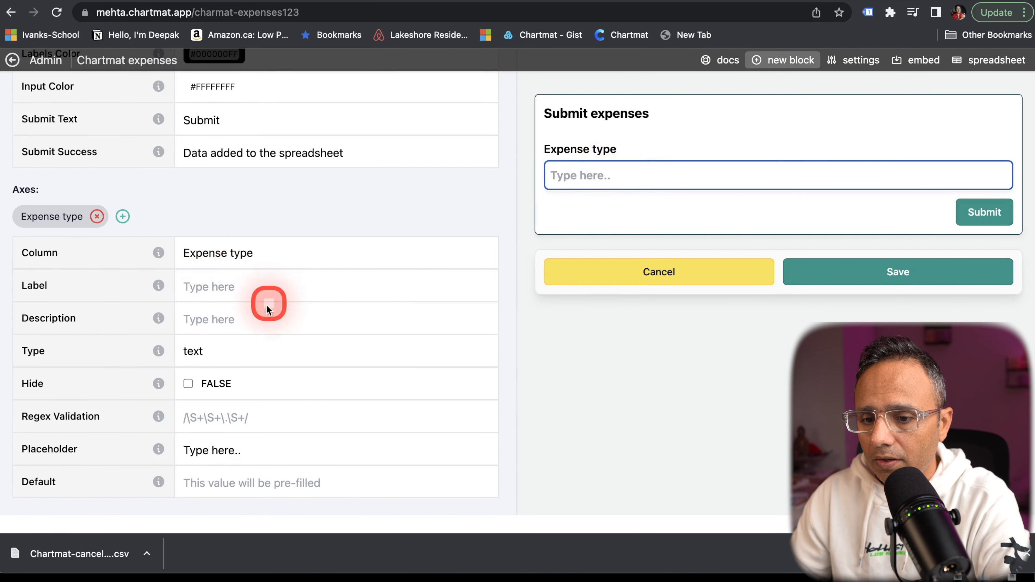
left_click(202, 352)
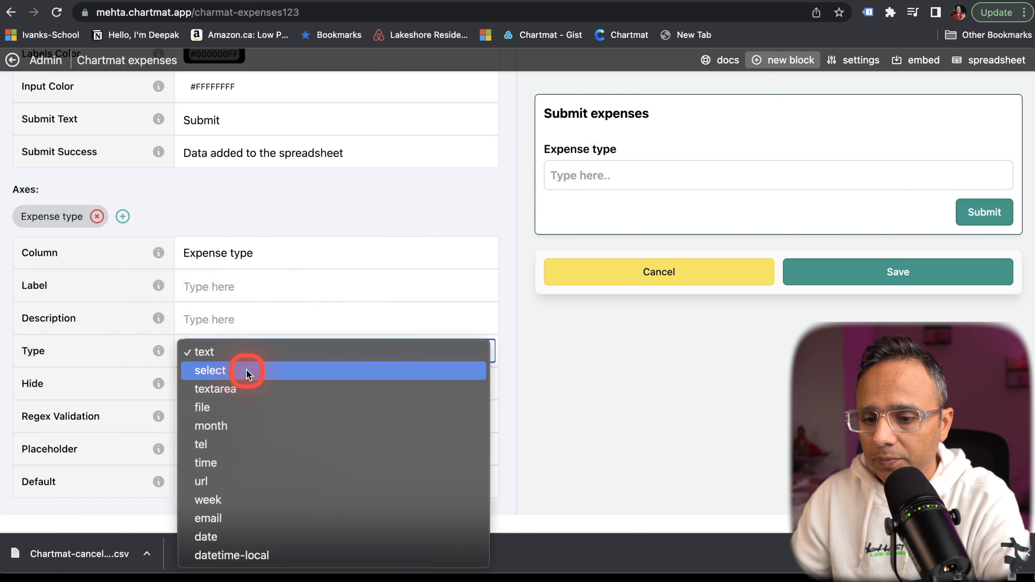
left_click(227, 370)
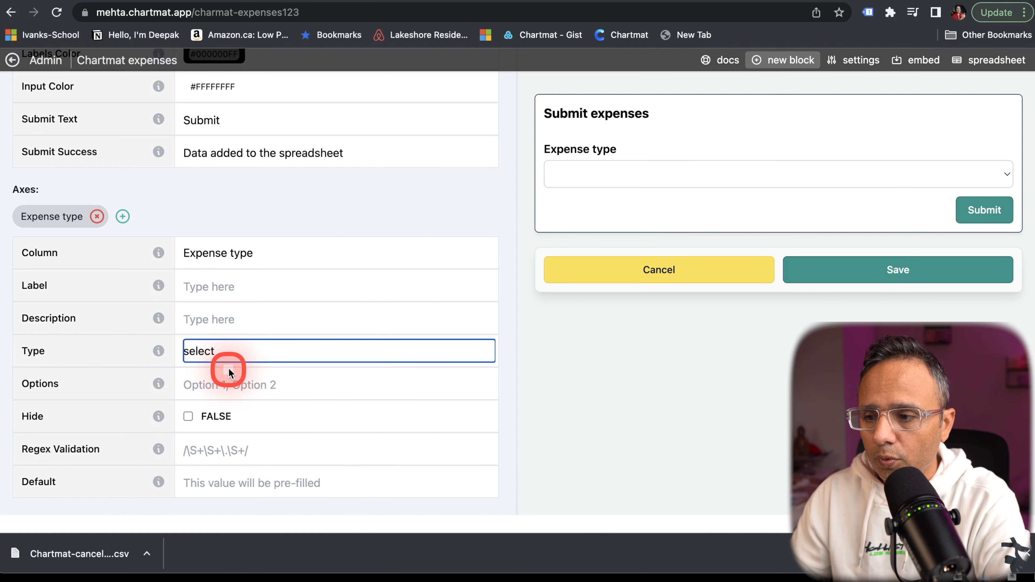
Check the Expense type choices in the form preview against the Form sheet in the Charmat Expenses Google spreadsheet.
left_click(666, 186)
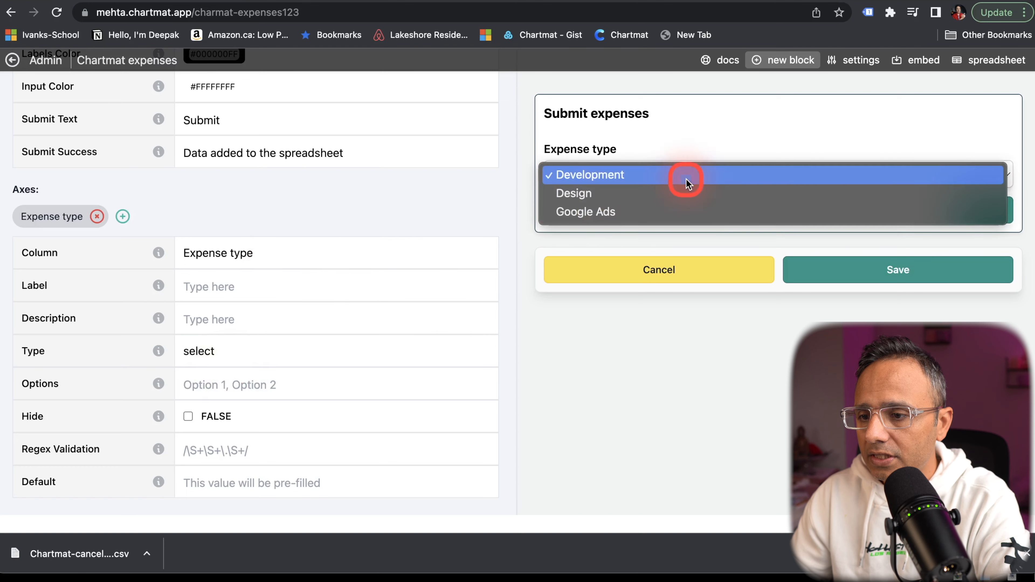
left_click(479, 194)
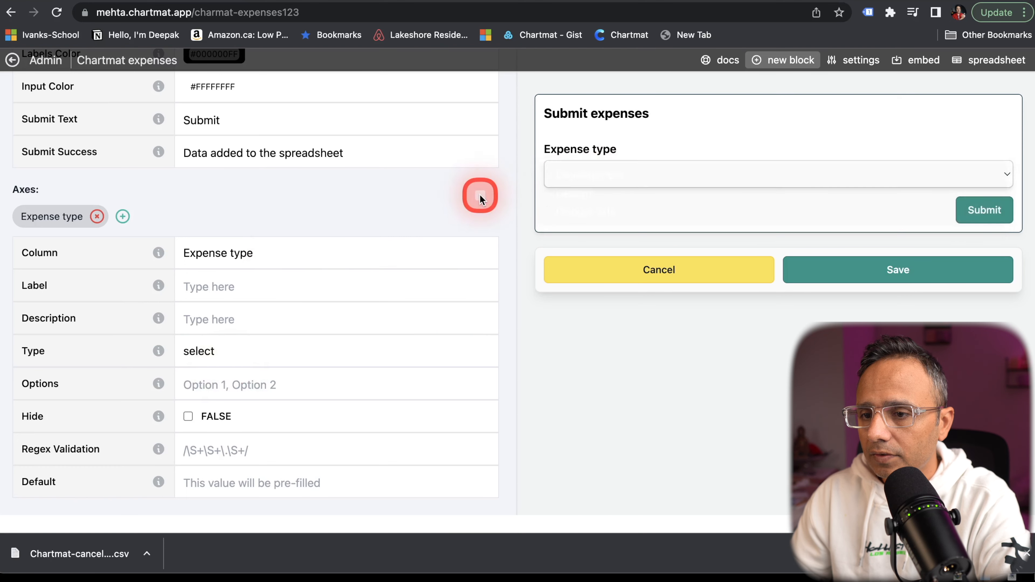
left_click(628, 1)
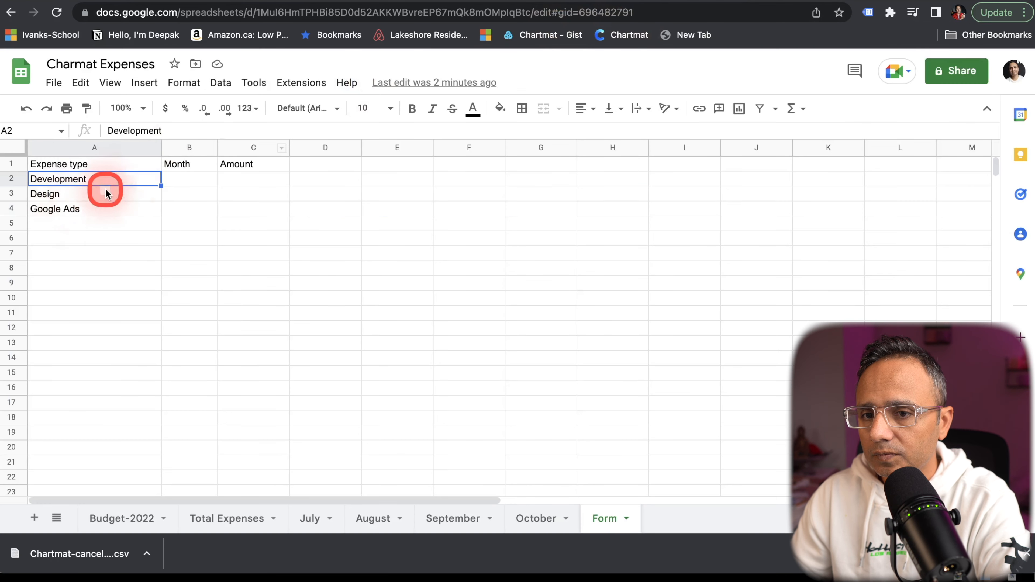
Add a Month field with input type month and an Amount field to the form block, and save the block.
left_click(196, 2)
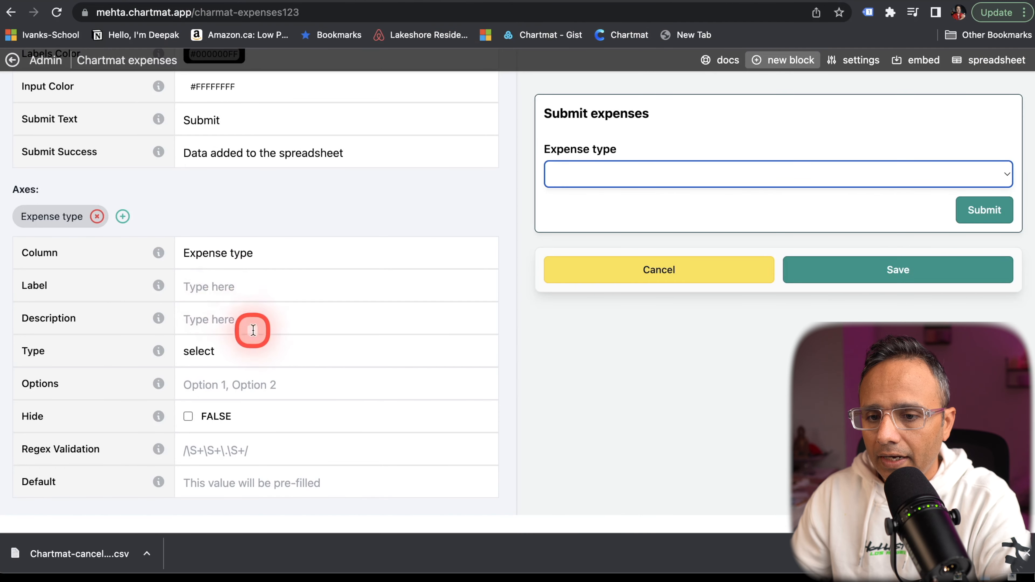
left_click(123, 216)
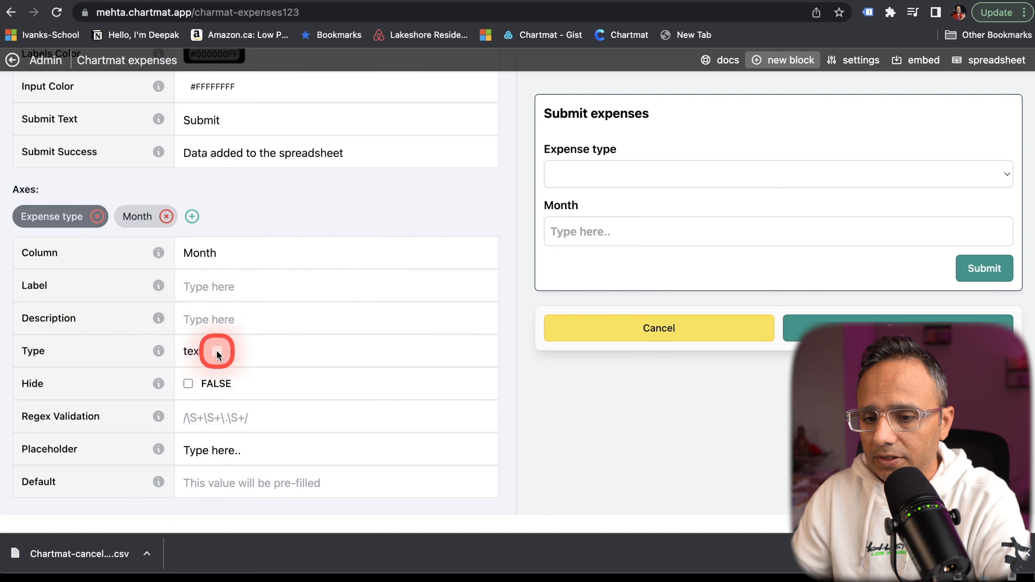
left_click(217, 354)
left_click(252, 421)
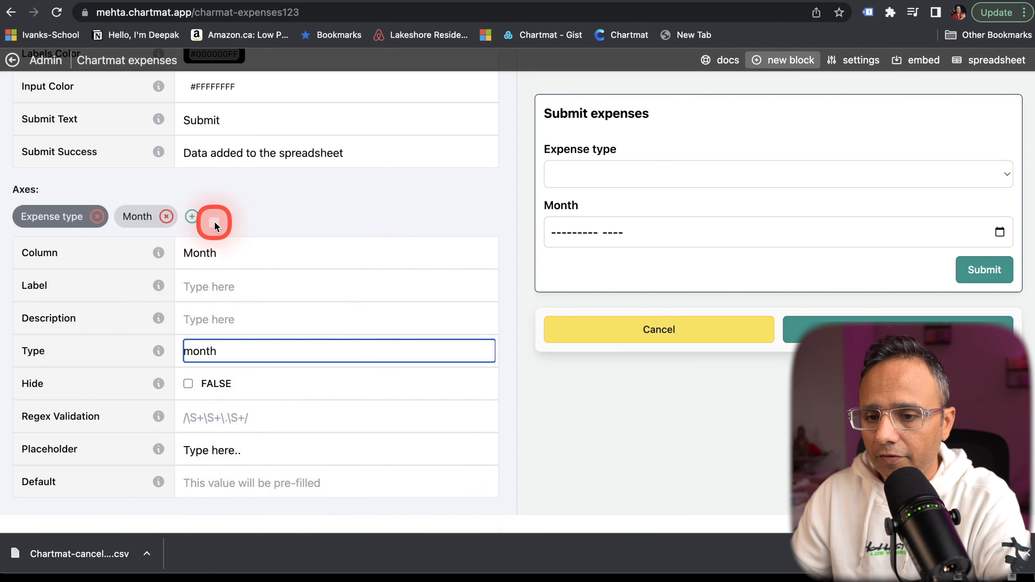
left_click(193, 217)
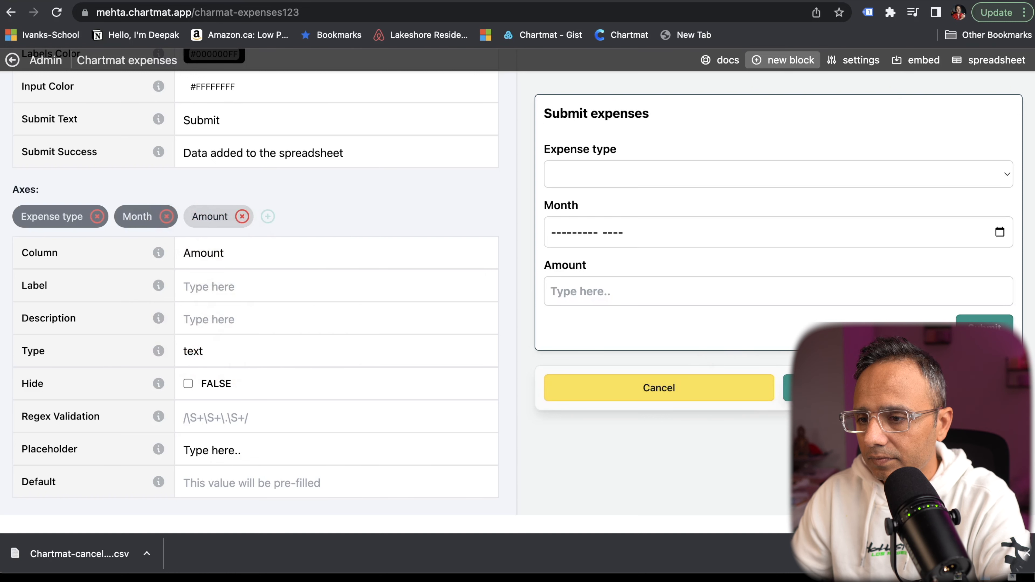
left_click(659, 388)
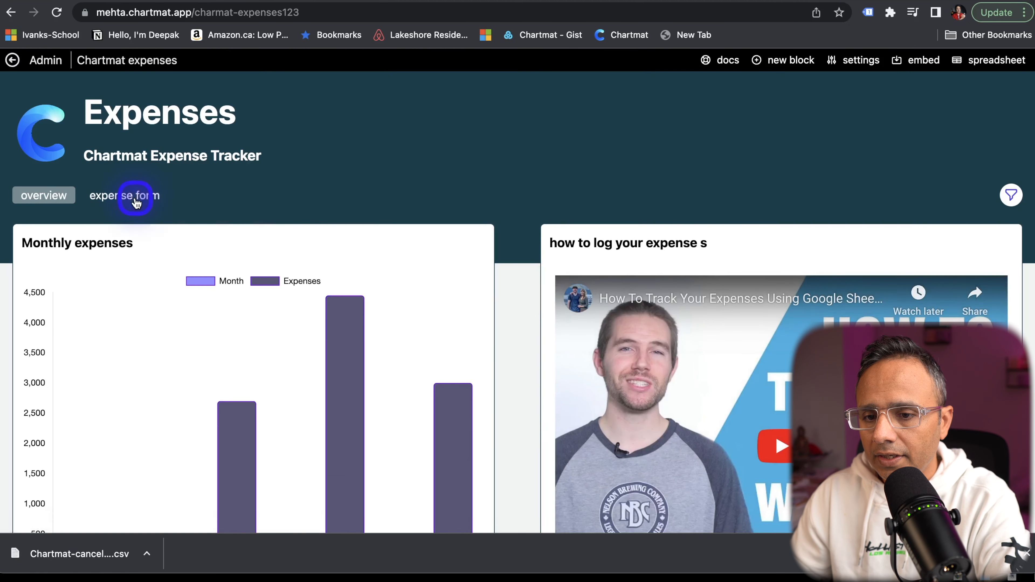
Submit a test expense in the board's expense form section with type Development, month October 2022 and amount 500.
left_click(135, 203)
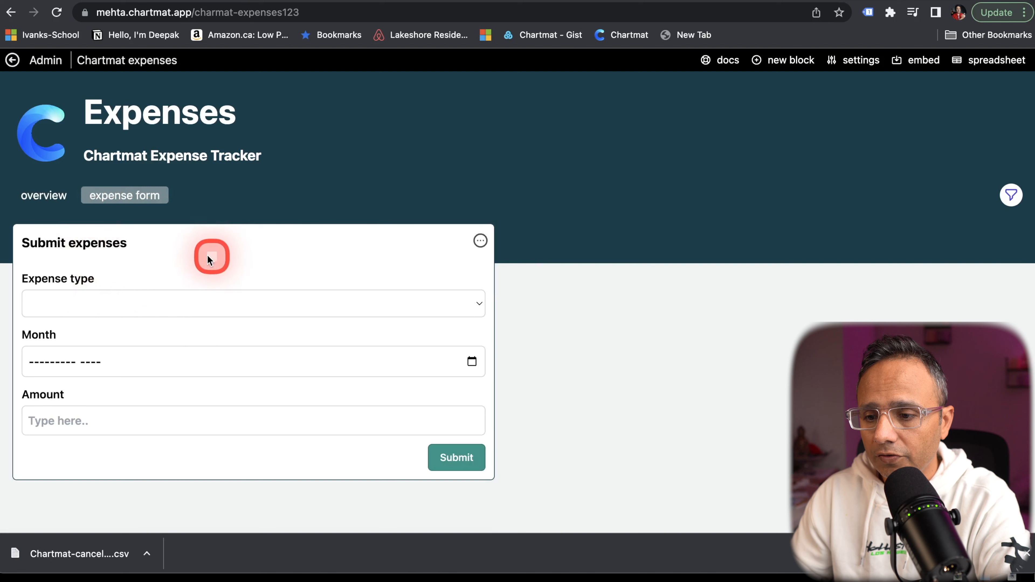
left_click(465, 305)
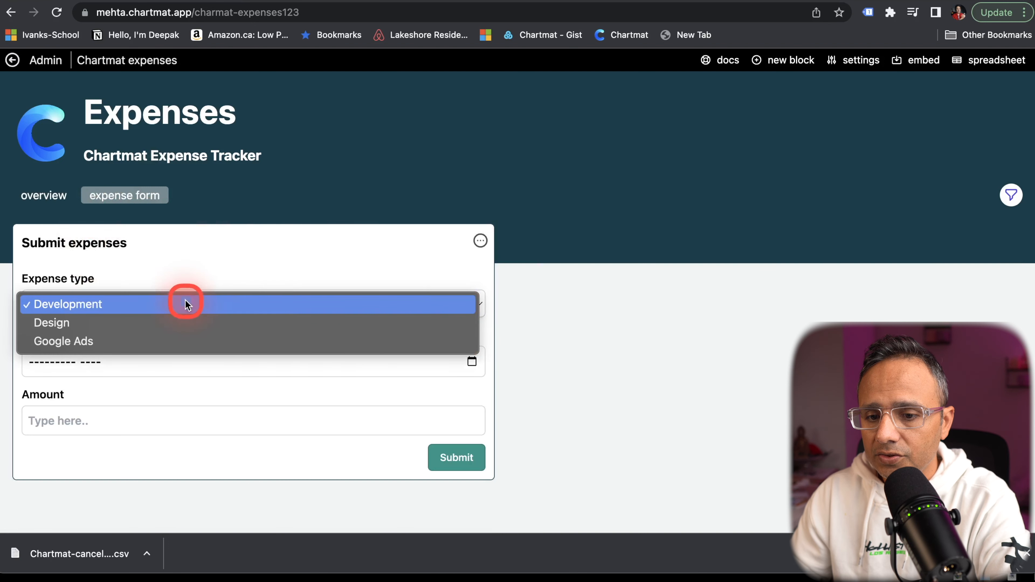
left_click(120, 305)
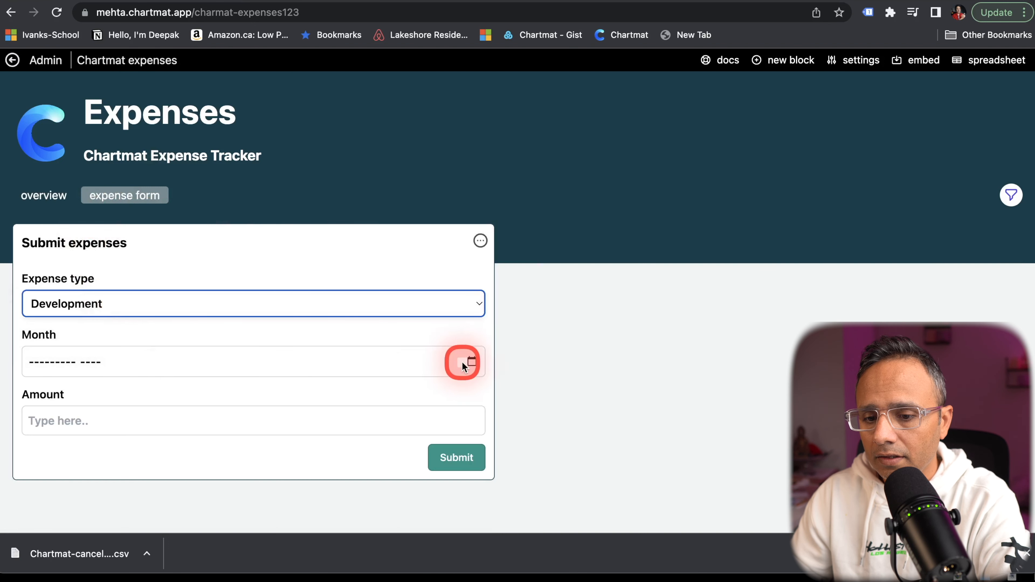
left_click(472, 362)
left_click(89, 456)
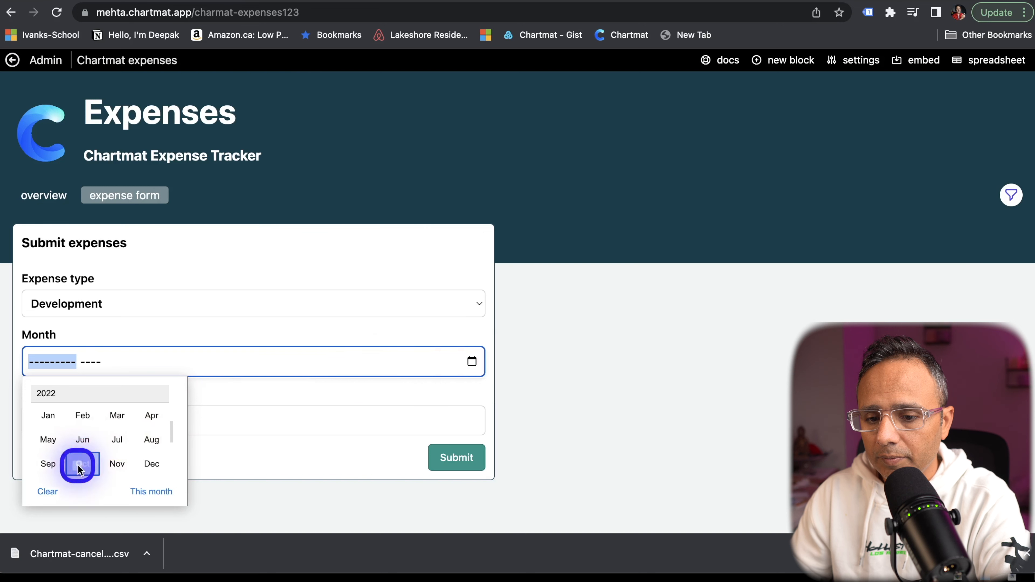
left_click(134, 416)
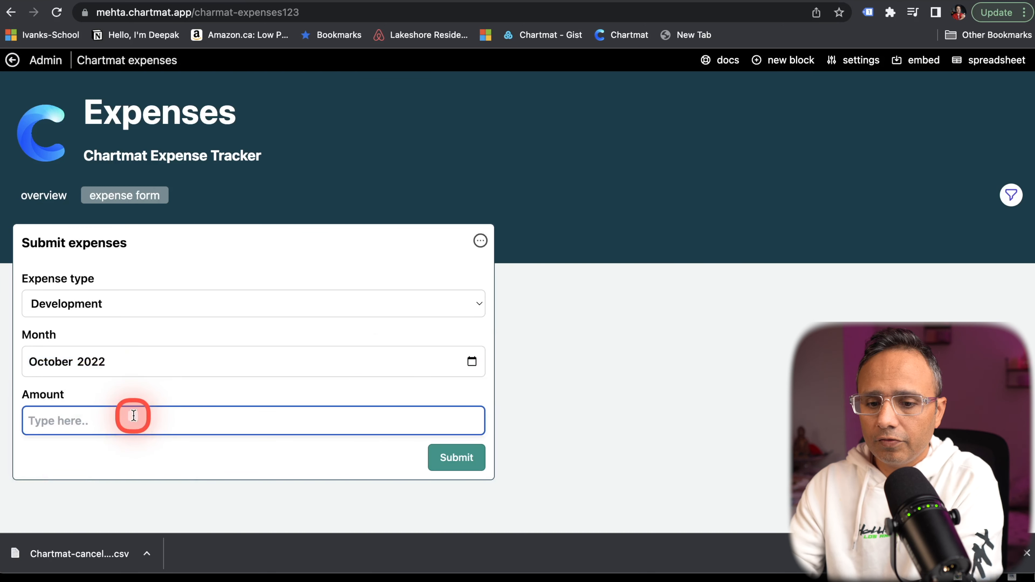
type("500")
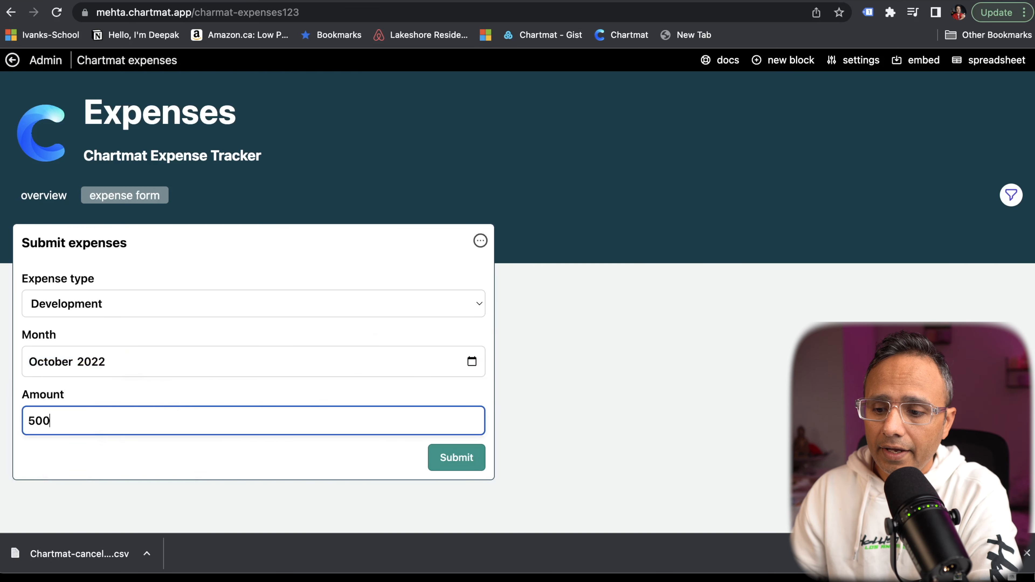
left_click(457, 462)
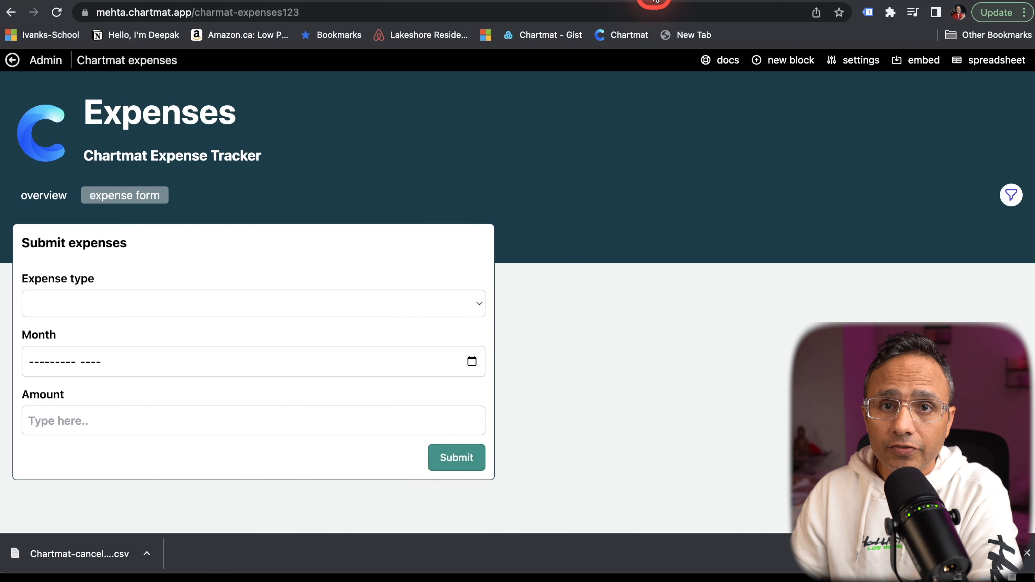
Check the newly submitted expense row on the Form sheet of the Charmat Expenses Google spreadsheet.
left_click(655, 0)
left_click(115, 225)
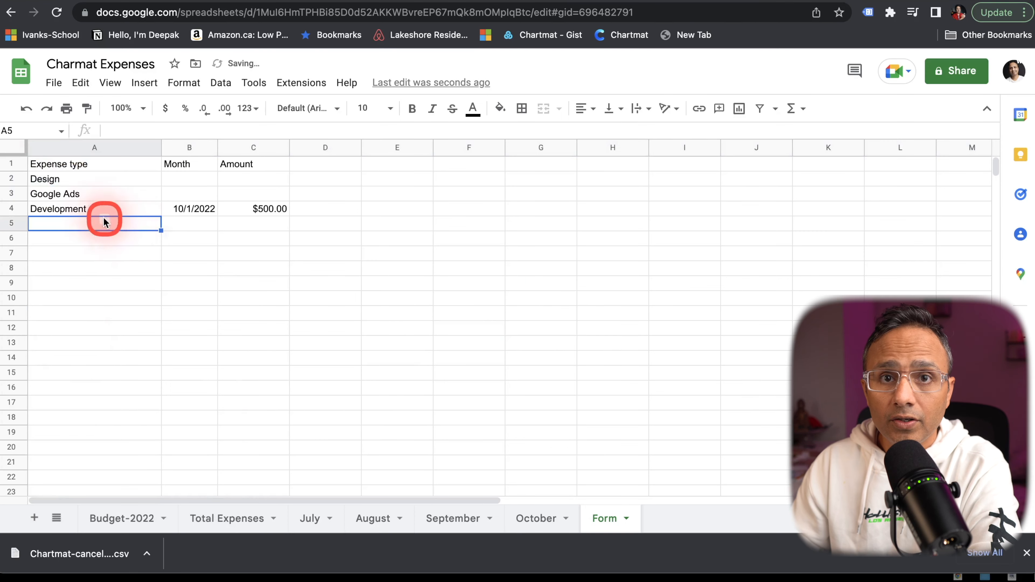
left_click(84, 210)
left_click_drag(326, 208, 62, 210)
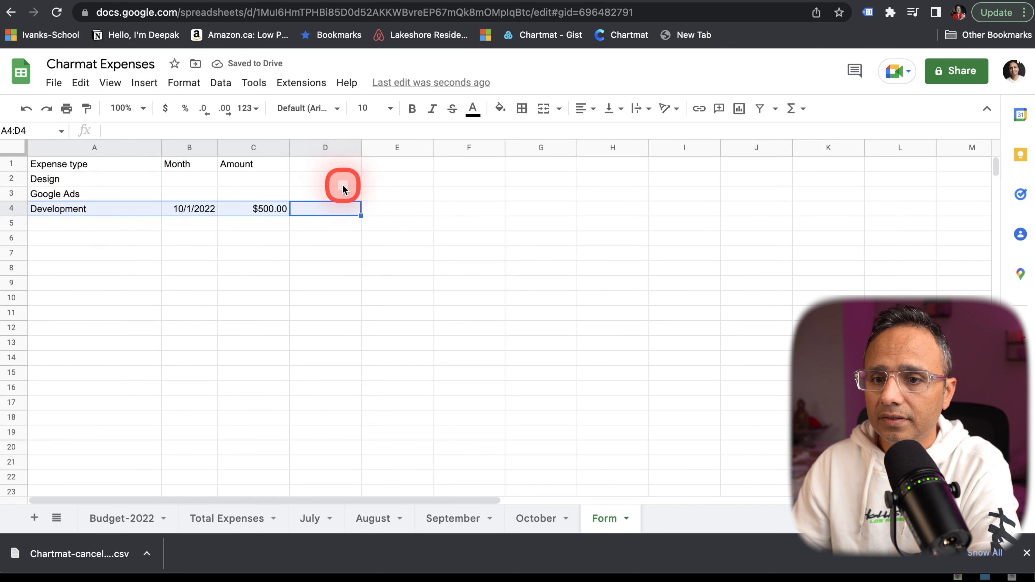
Return to the Chartmat board and review its settings, including the public access and password protection options.
left_click(131, 1)
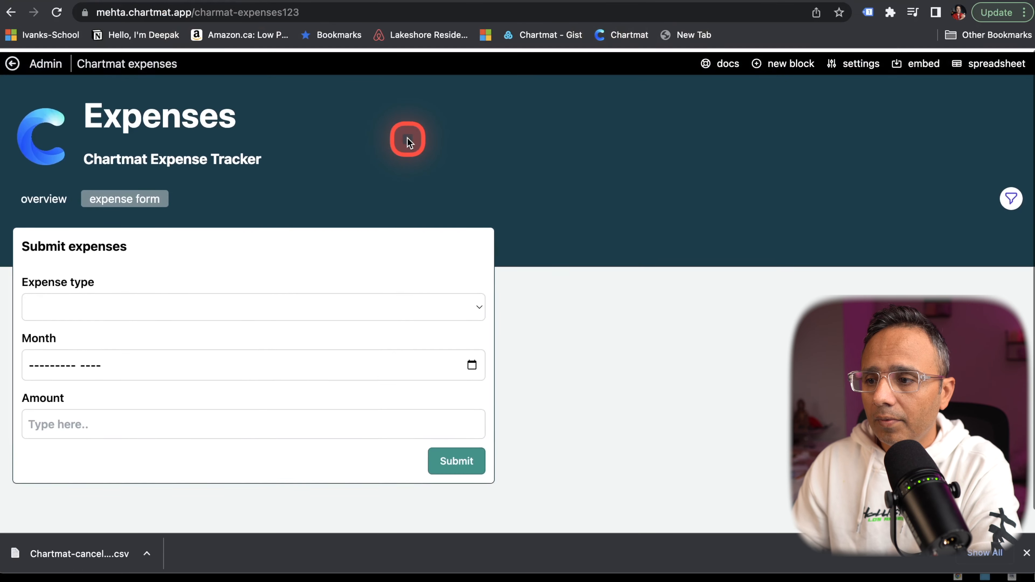
left_click(859, 68)
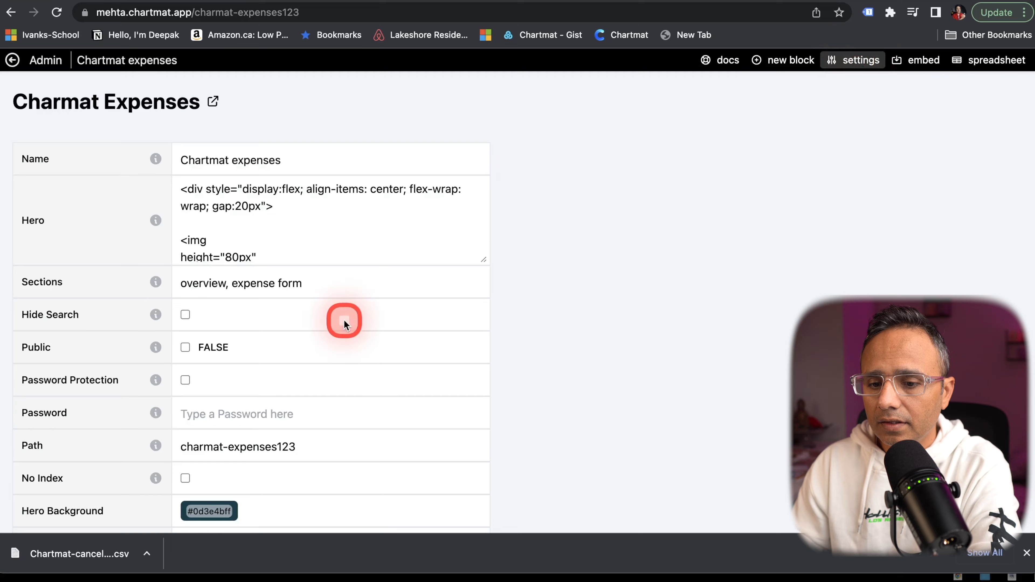
scroll(342, 322, "down", 10)
scroll(344, 322, "up", 6)
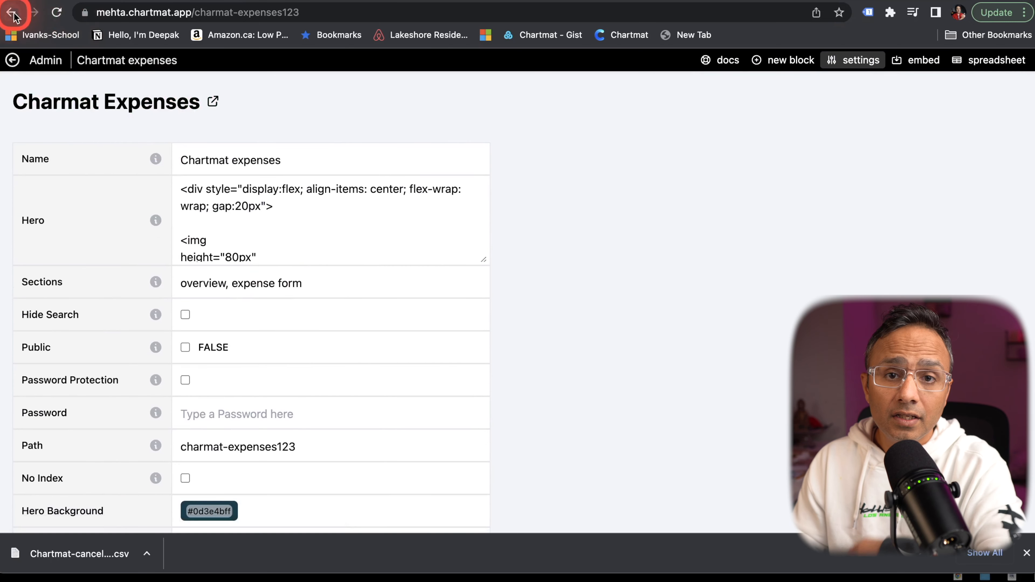
Go to the workspace admin area and review the workspace settings for subdomain, custom domain and users.
left_click(10, 12)
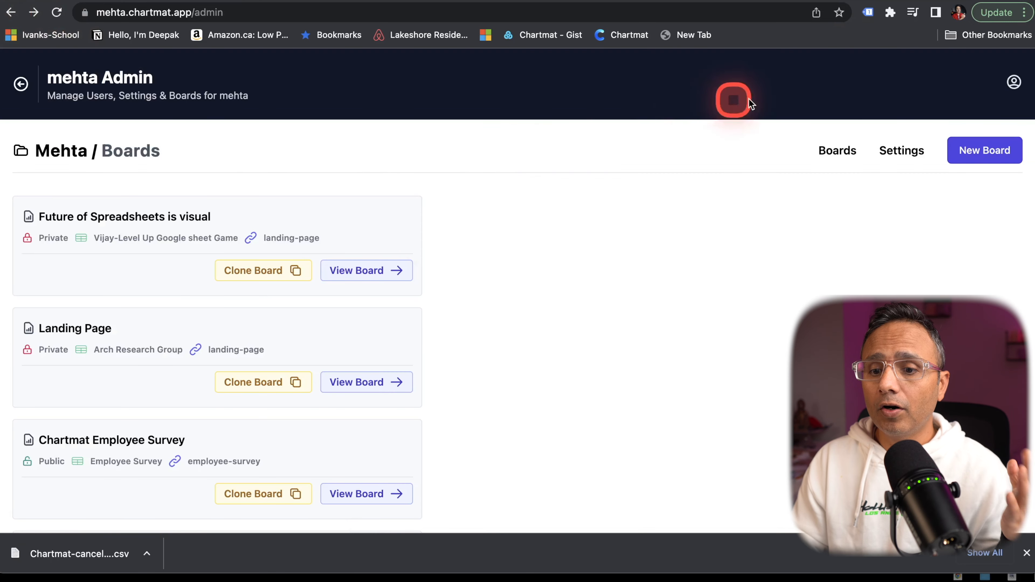
left_click(899, 154)
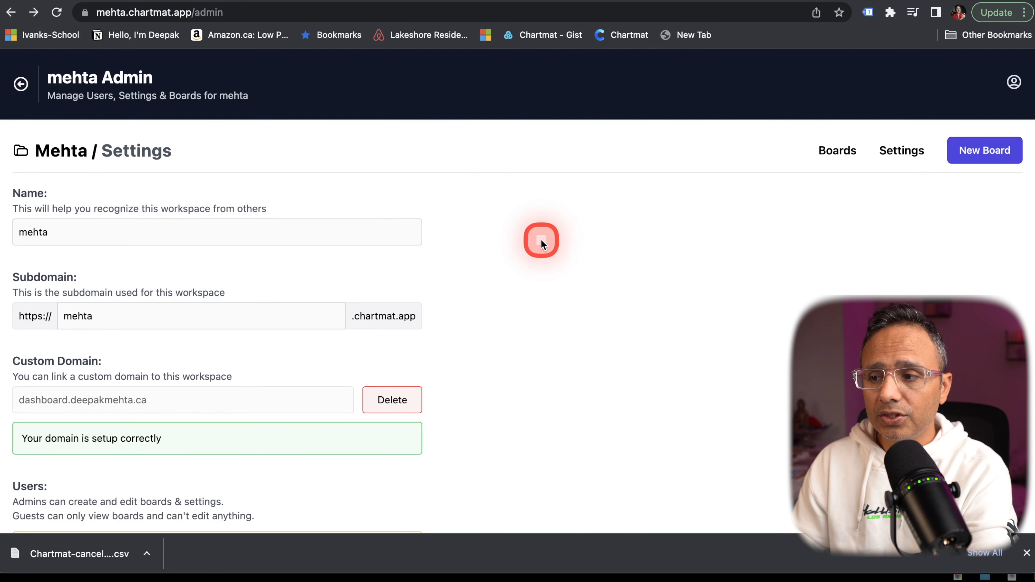
scroll(541, 242, "down", 5)
scroll(541, 242, "up", 5)
left_click(880, 146)
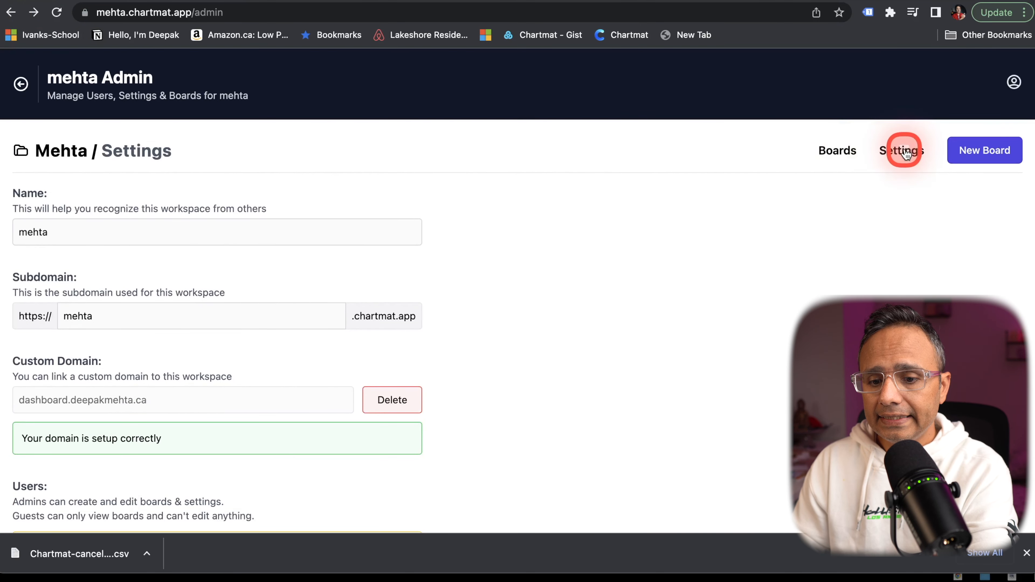
scroll(702, 245, "down", 3)
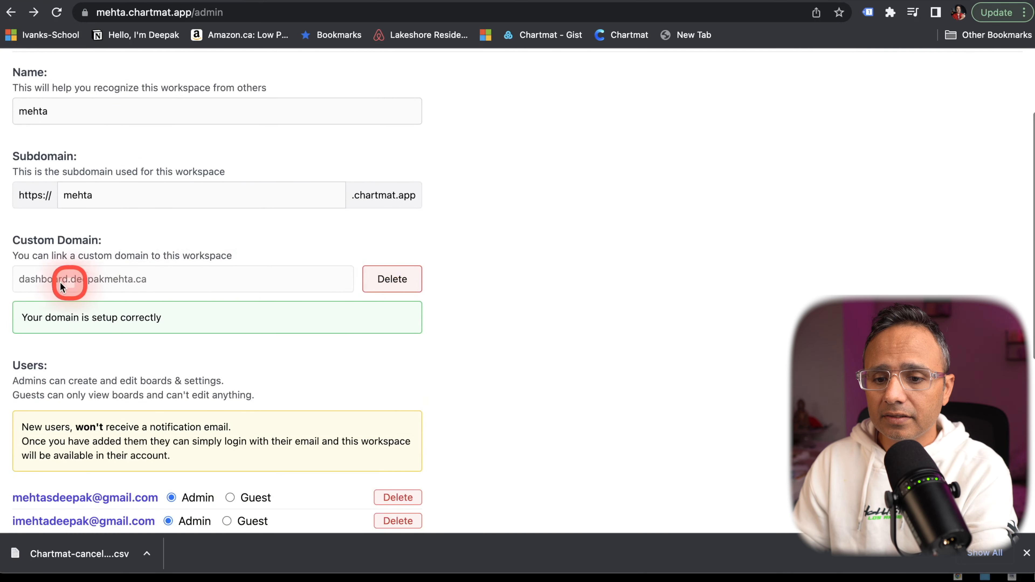